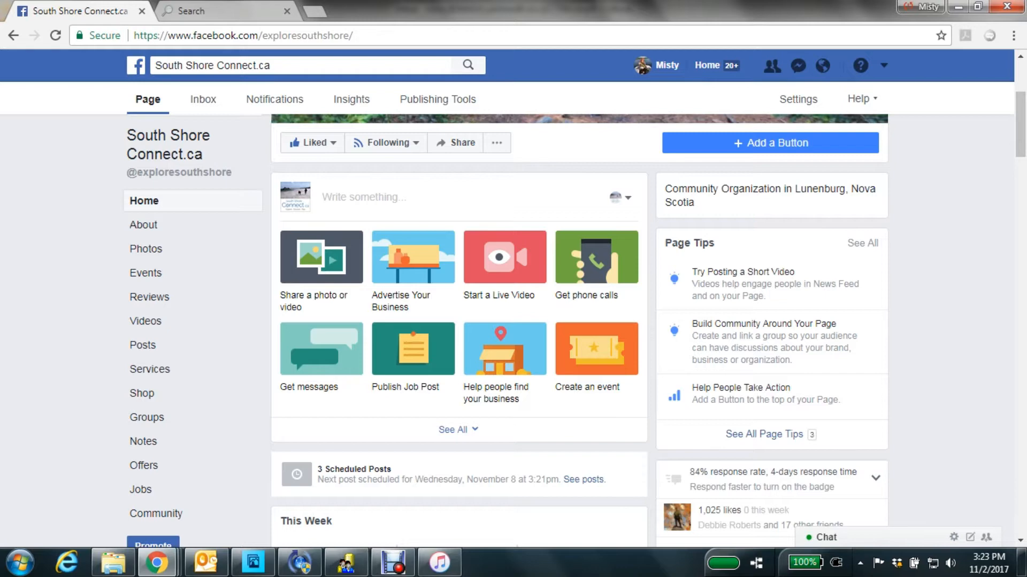
Look over the South Shore Connect.ca Facebook page, from the cover image and post box down to the weekly statistics.
scroll(577, 321, up, 2)
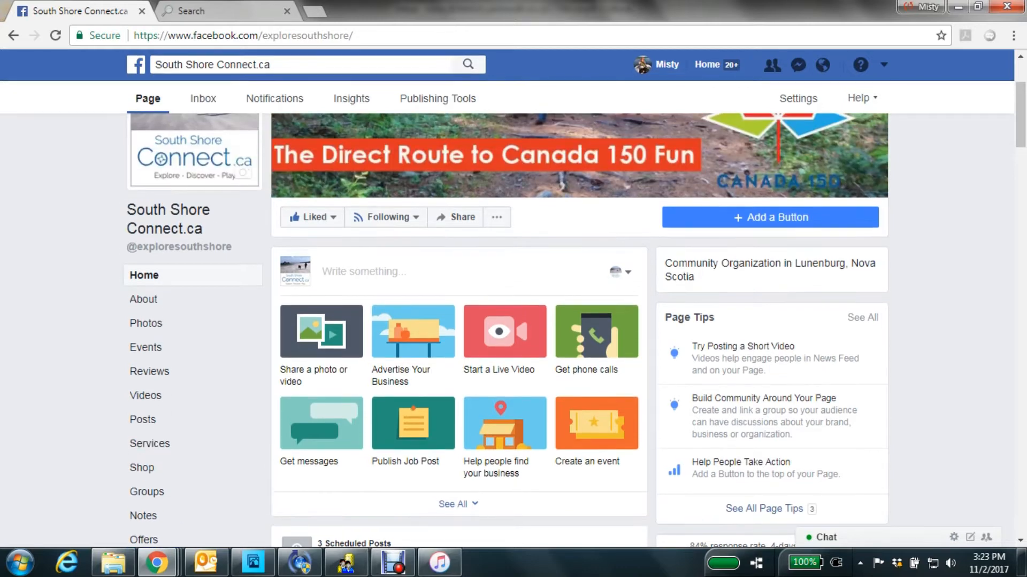
scroll(577, 320, up, 1)
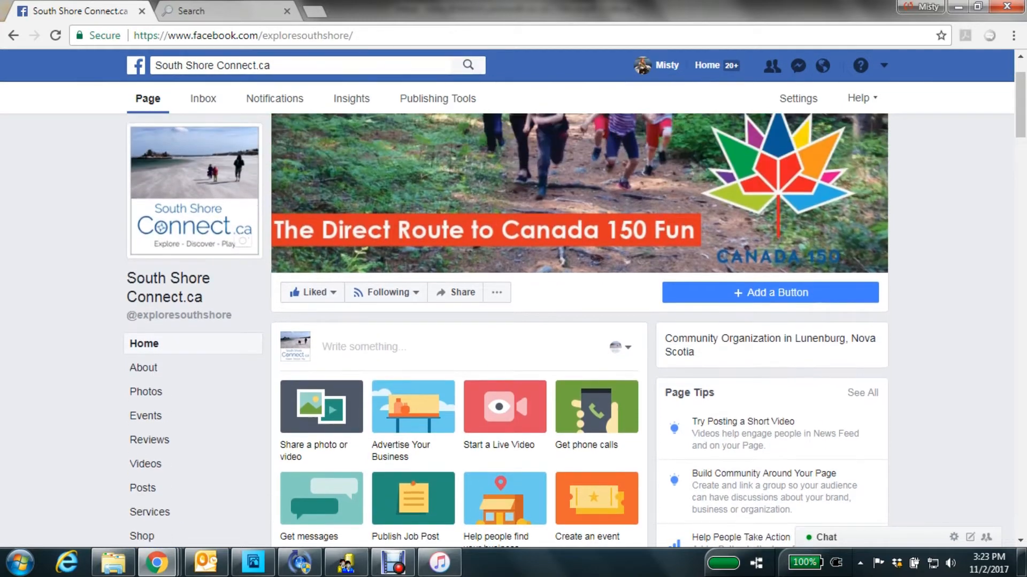
scroll(578, 321, up, 1)
scroll(577, 321, down, 4)
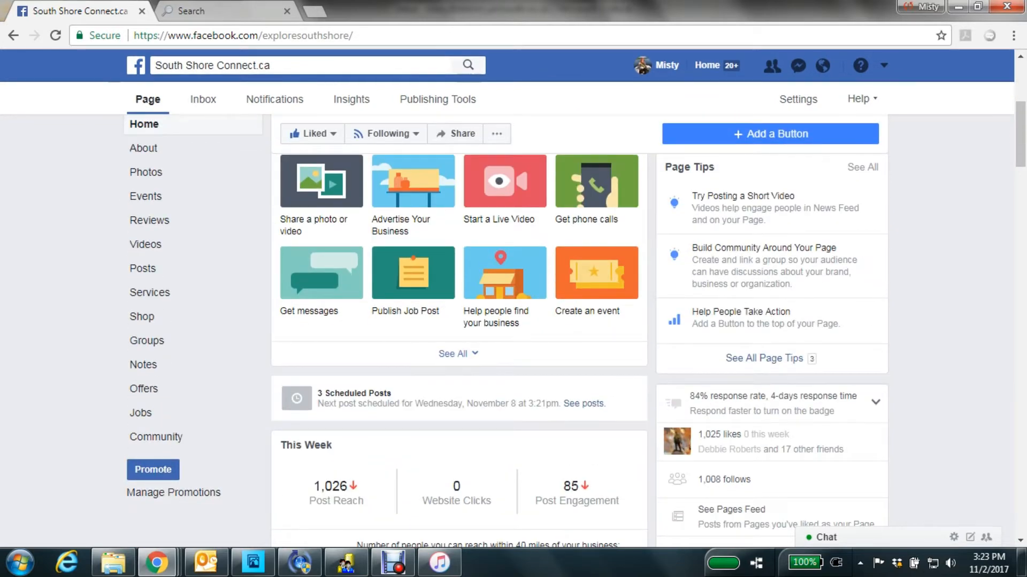
scroll(578, 321, down, 1)
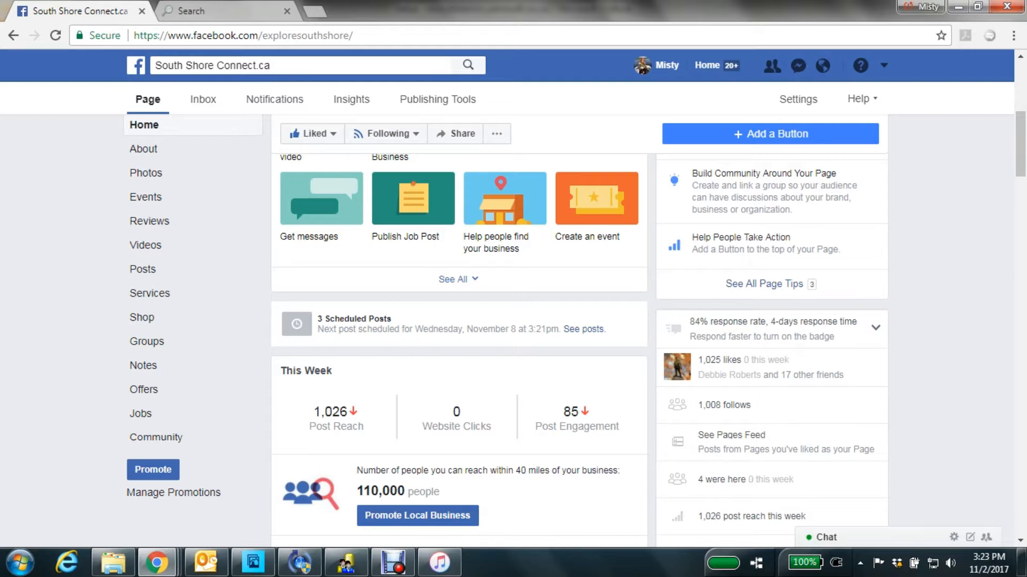
scroll(459, 321, down, 3)
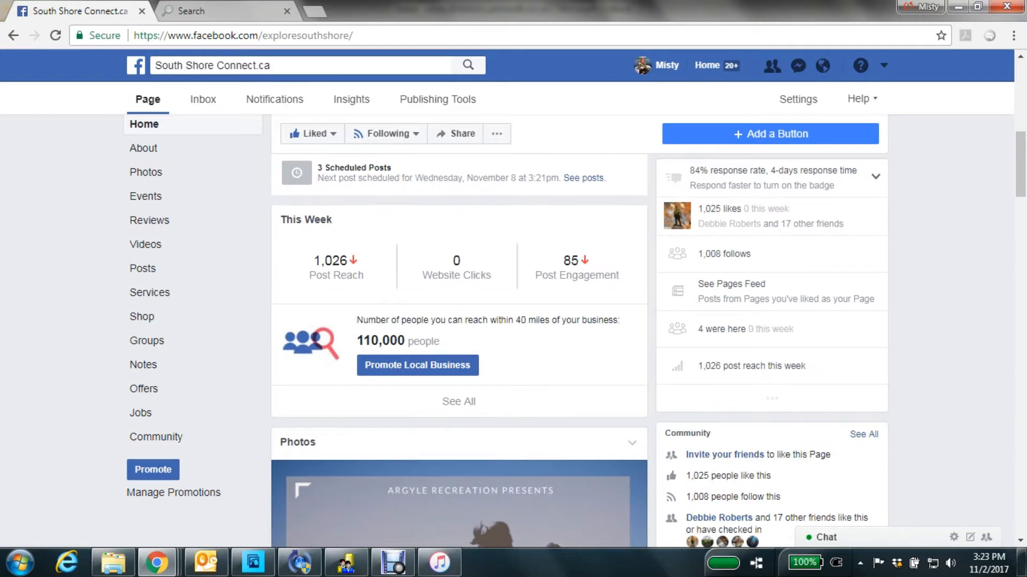
scroll(459, 348, down, 8)
scroll(459, 348, up, 8)
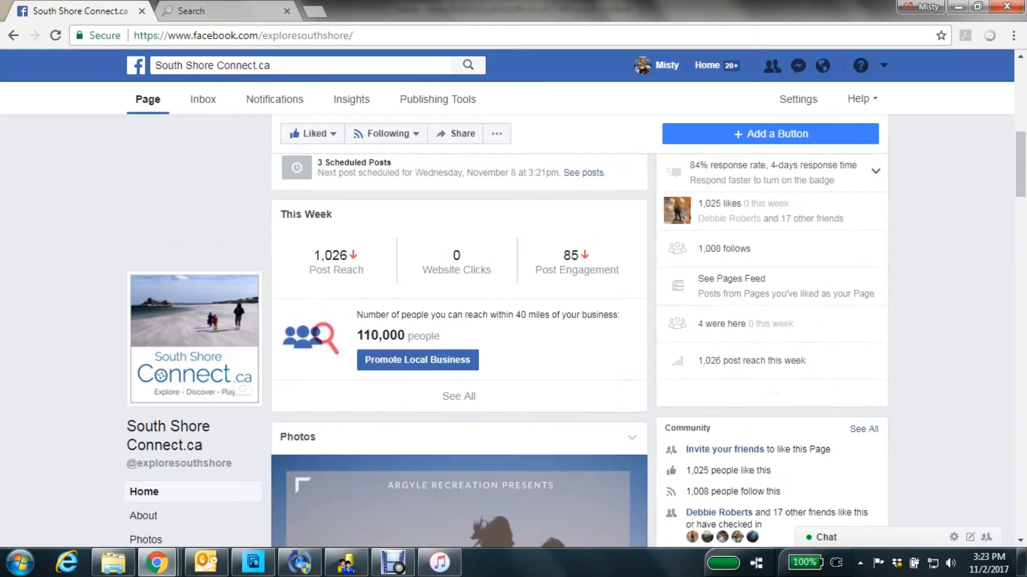
scroll(459, 331, up, 5)
scroll(459, 331, down, 2)
scroll(459, 331, up, 2)
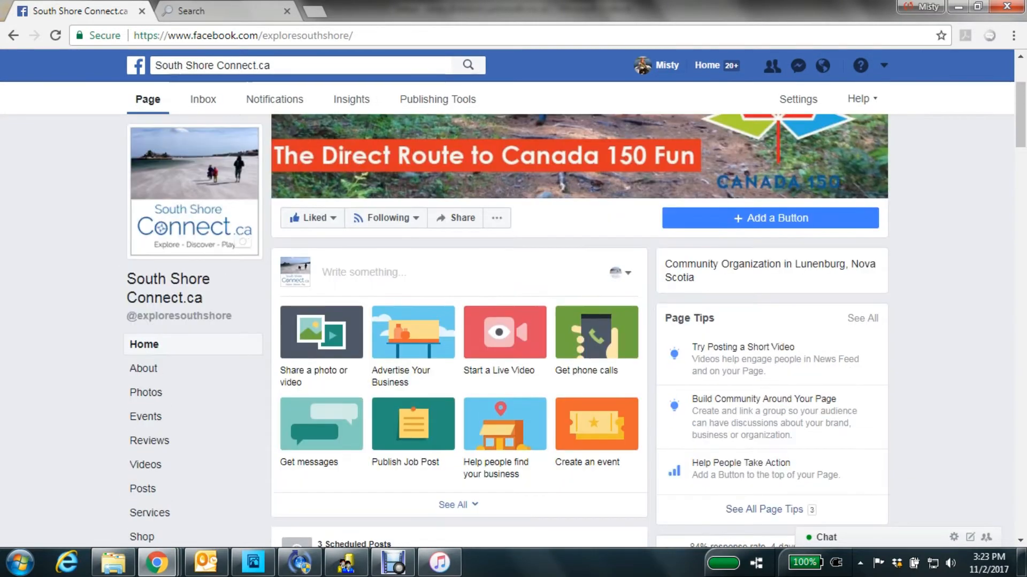
Start a new page post and paste in the Ski Waxing Demonstration and Chili Lunch Fundraiser paragraph copied from the Friends of Ellenwood Park site.
click(364, 273)
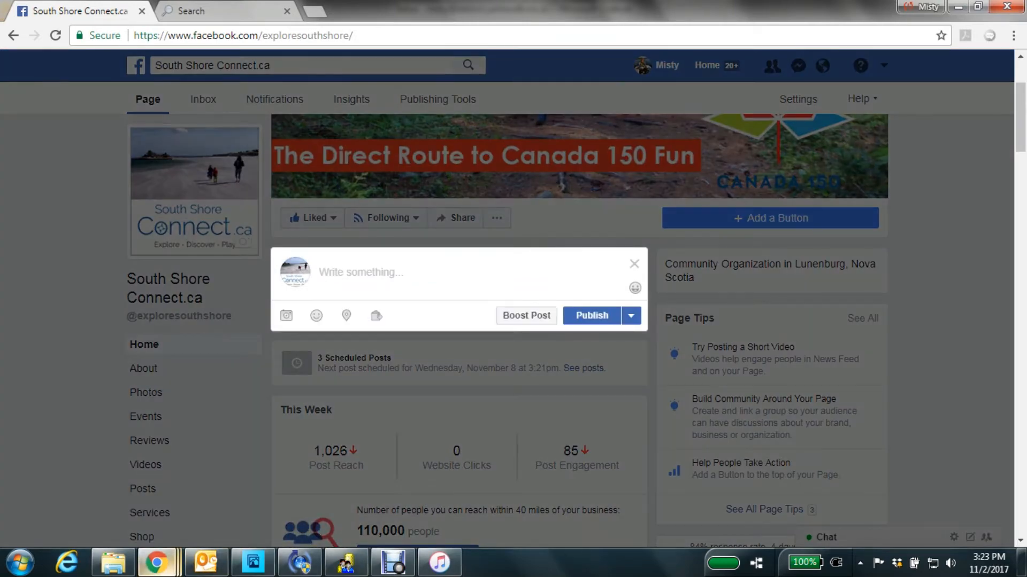
mouse_move(156, 562)
click(260, 490)
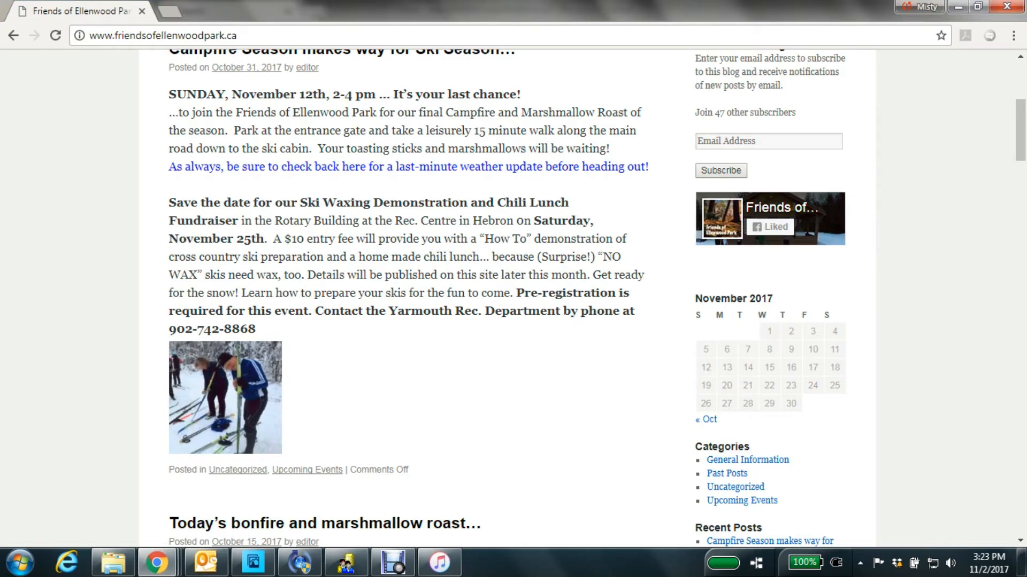
drag(170, 203, 576, 239)
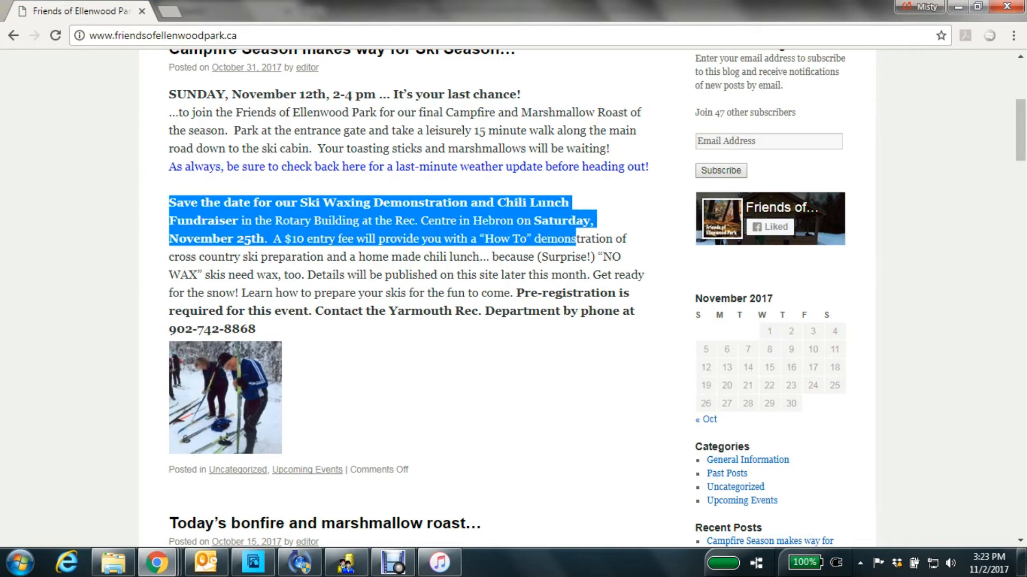
click(576, 239)
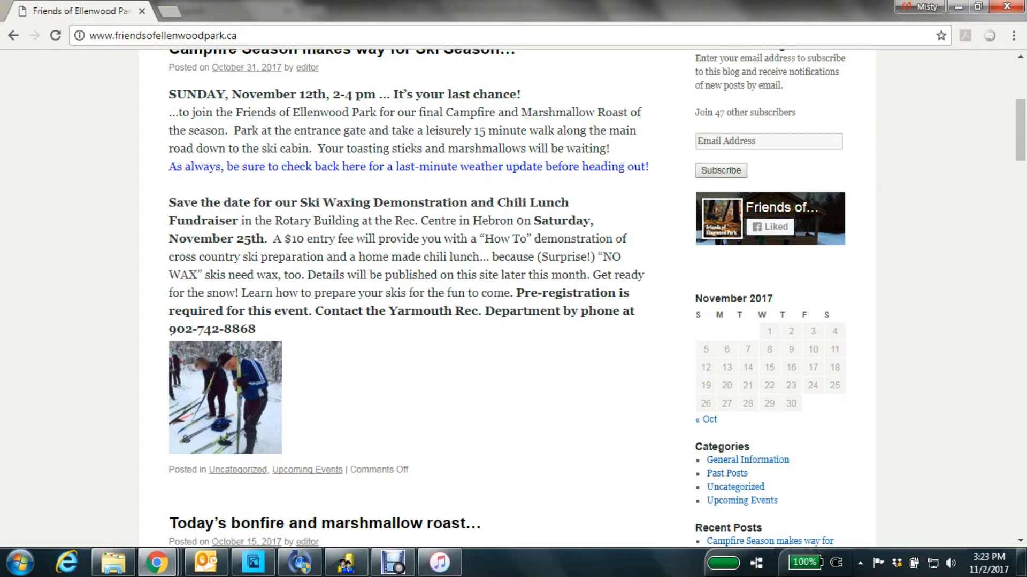
drag(169, 202, 258, 329)
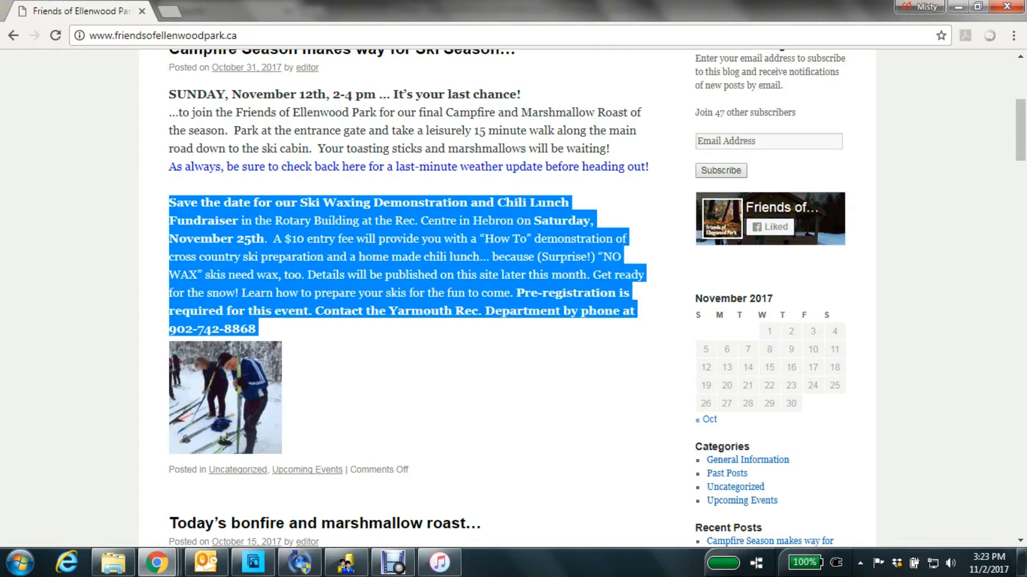
key(alt+Tab)
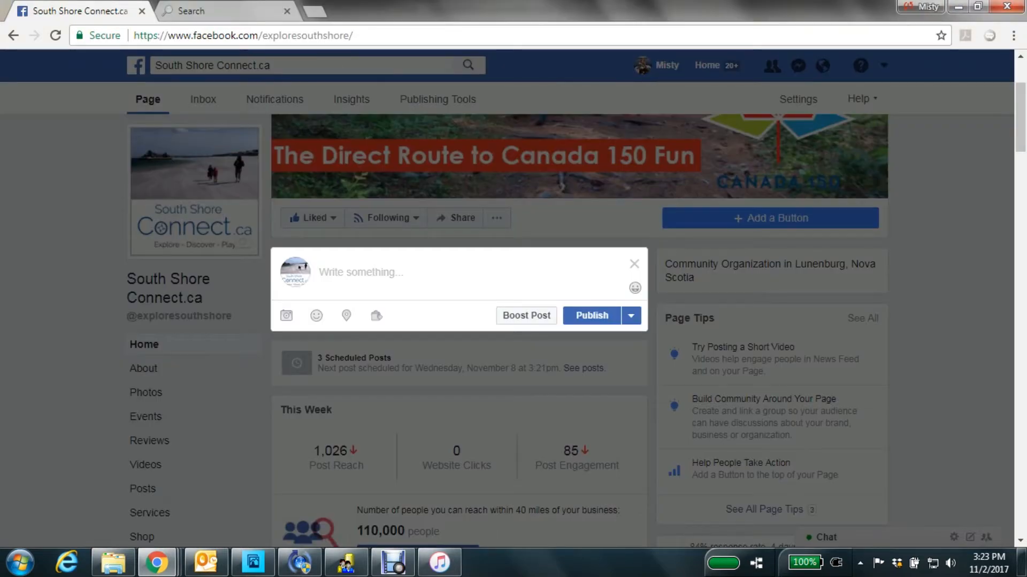
key(ctrl+v)
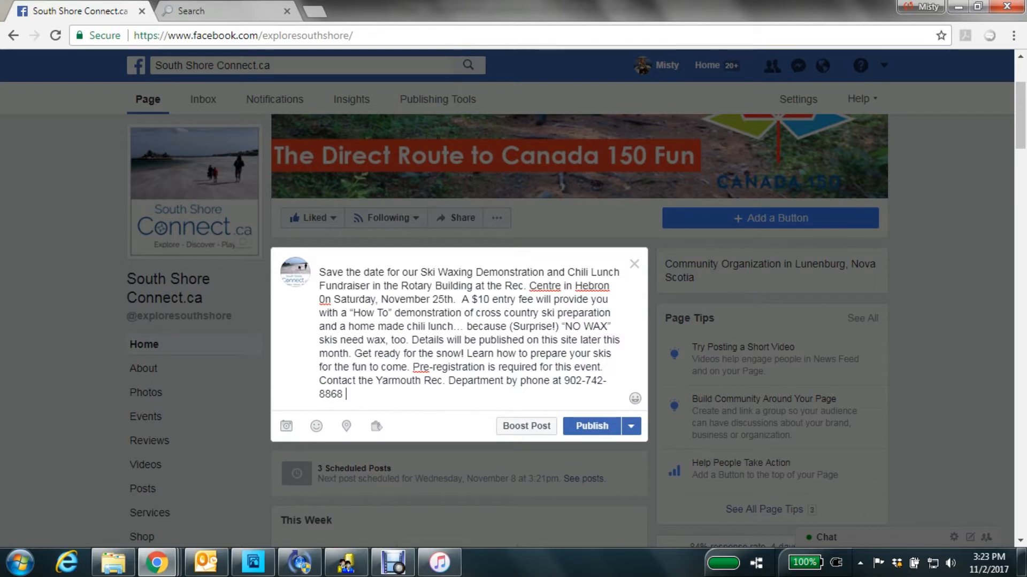
Delete the sentence "Details will be published on this site later this month." from the post text.
drag(411, 340, 353, 354)
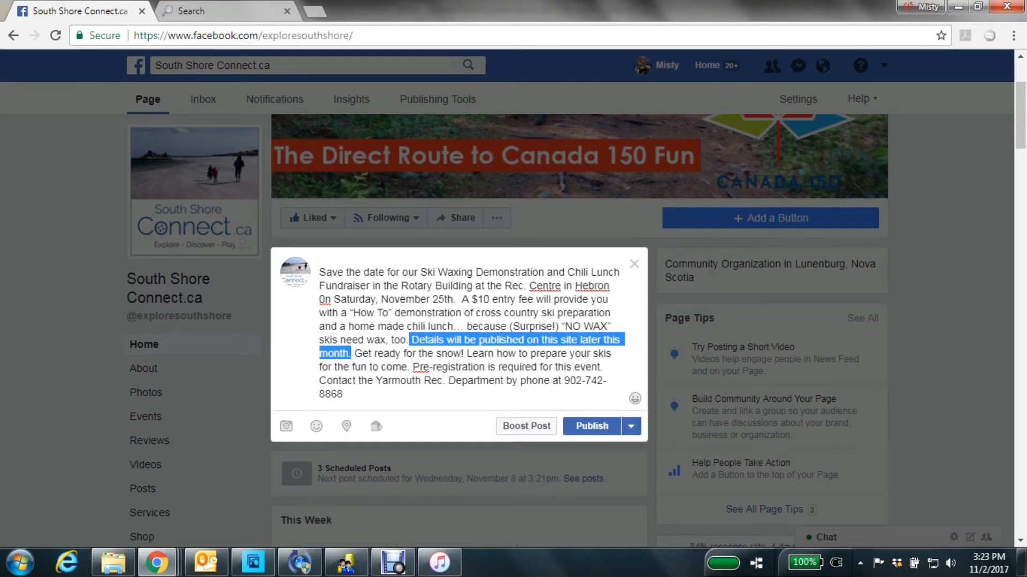
key(BackSpace)
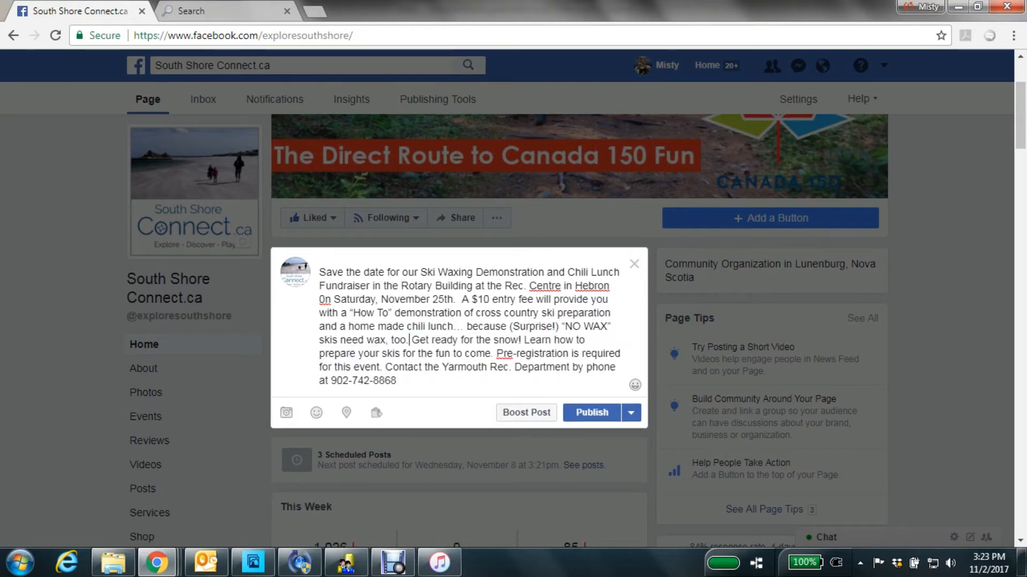
click(400, 381)
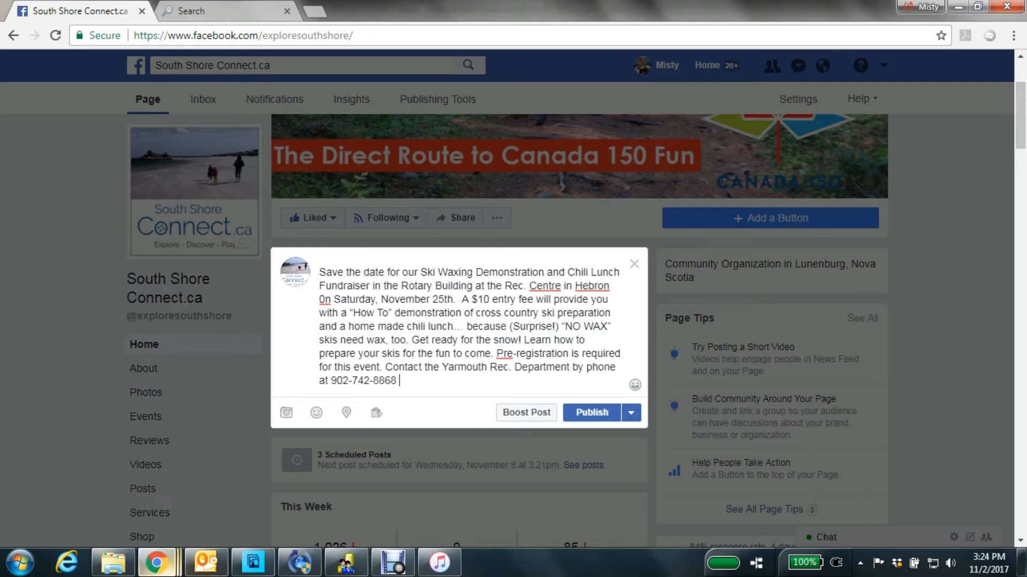
mouse_move(156, 563)
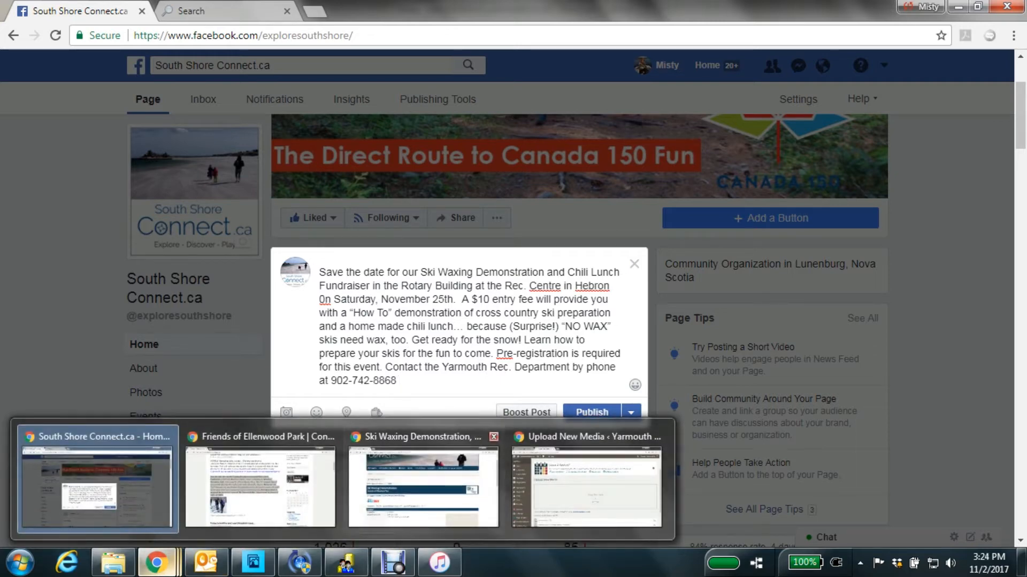
click(423, 484)
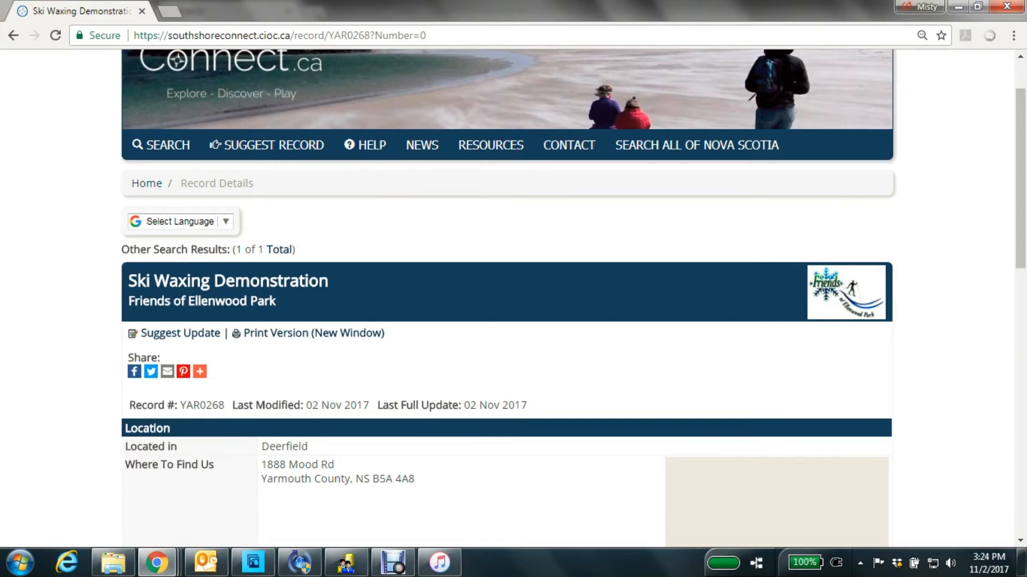
scroll(696, 145, up, 2)
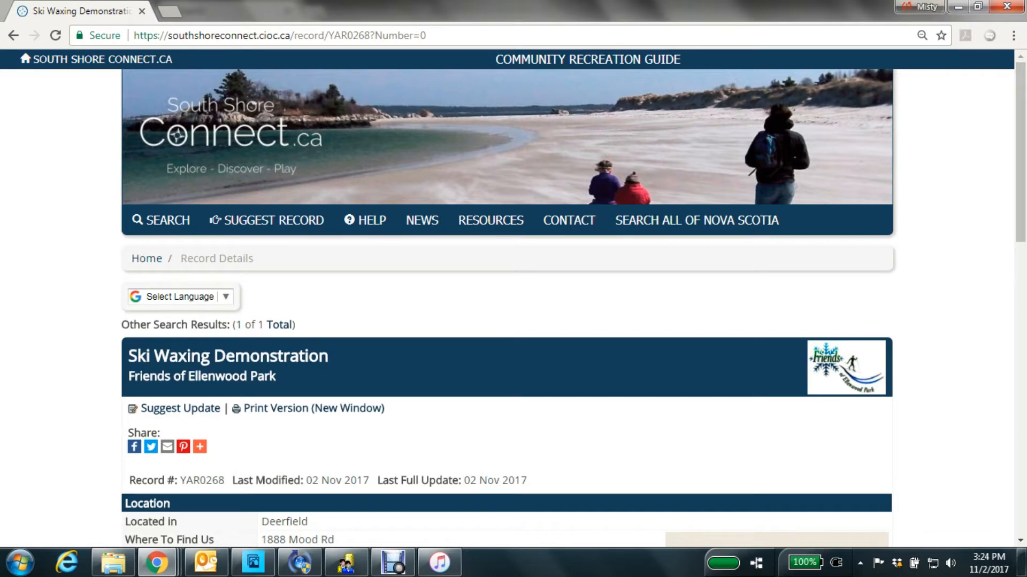
drag(428, 36, 134, 36)
key(ctrl+c)
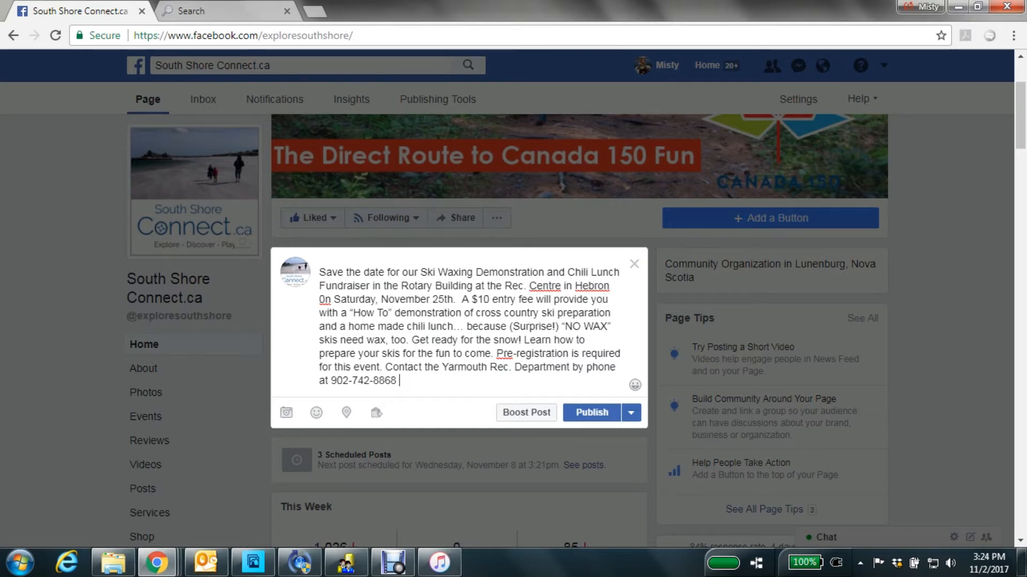
key(Return)
key(ctrl+v)
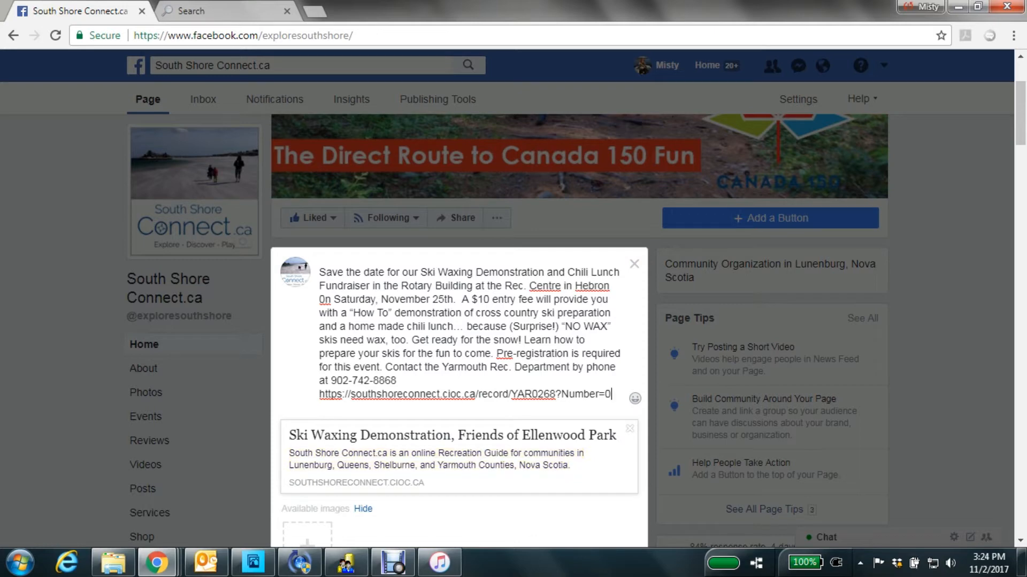
scroll(458, 396, down, 1)
scroll(459, 395, down, 1)
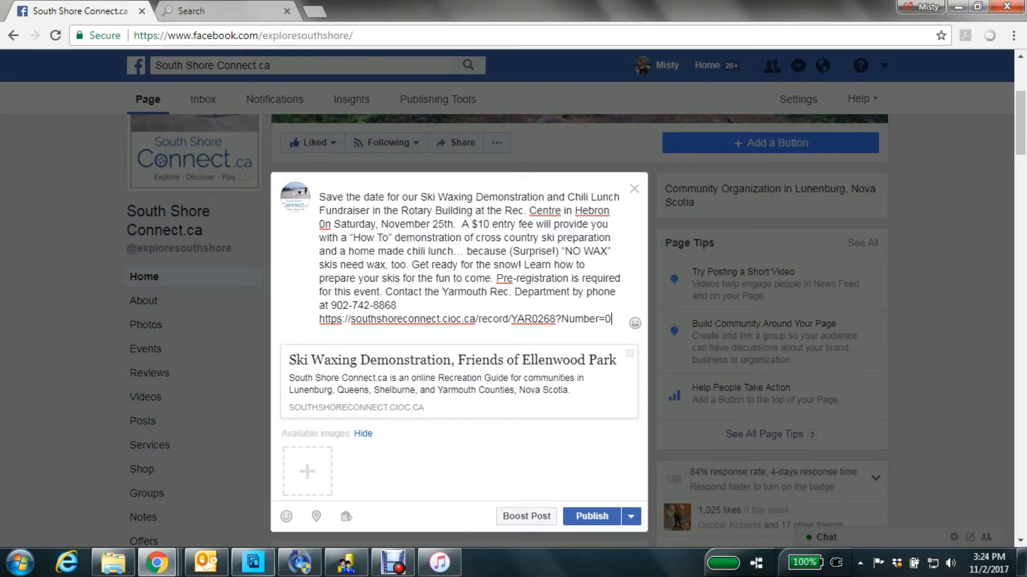
Switch to Photoshop Elements and copy a full-width band of SkiWax.jpg around the two skiers into a new 720 × 390 pixel document.
mouse_move(253, 563)
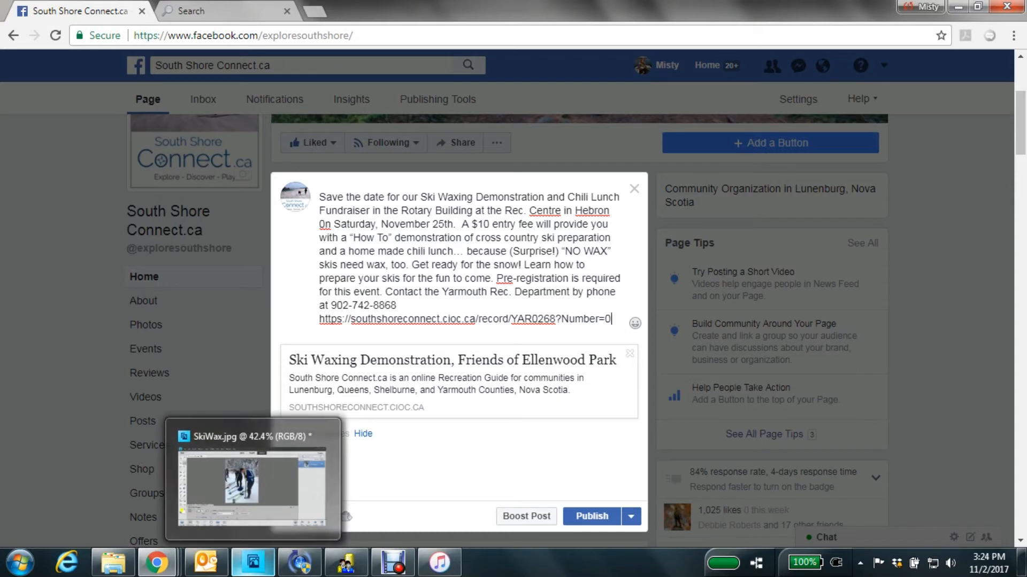
click(253, 562)
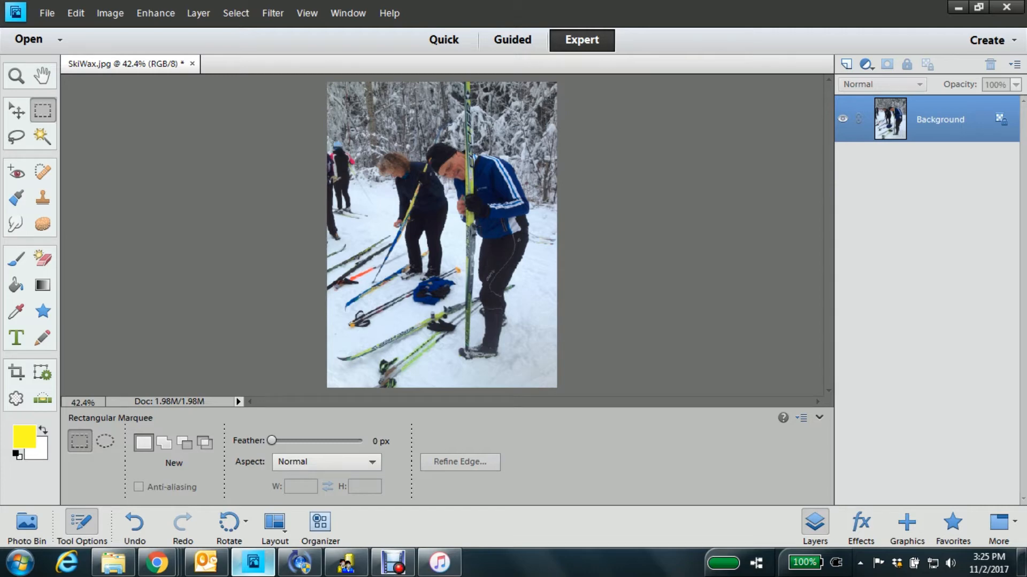
drag(467, 148, 557, 268)
key(ctrl+shift+d)
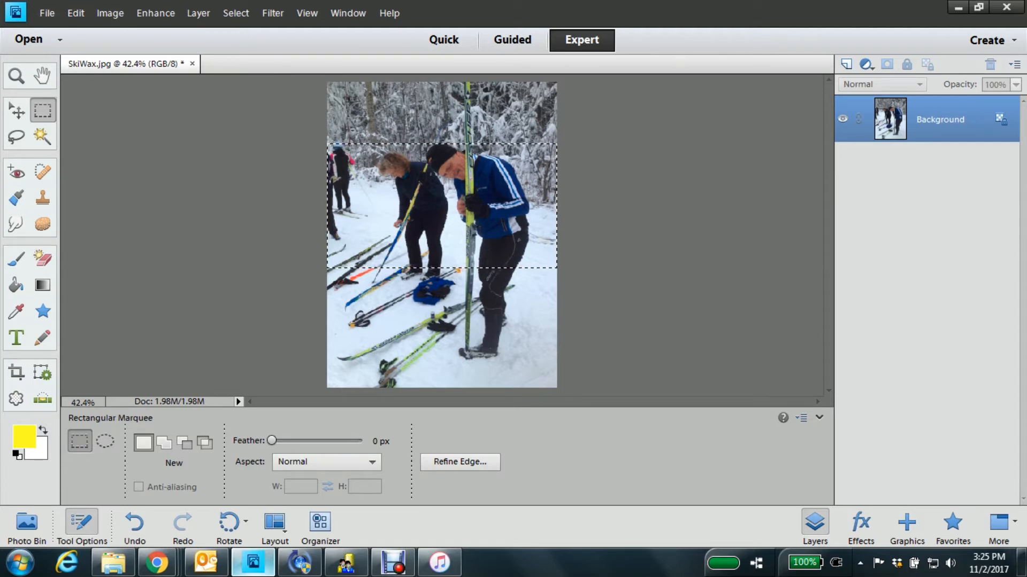
key(ctrl+n)
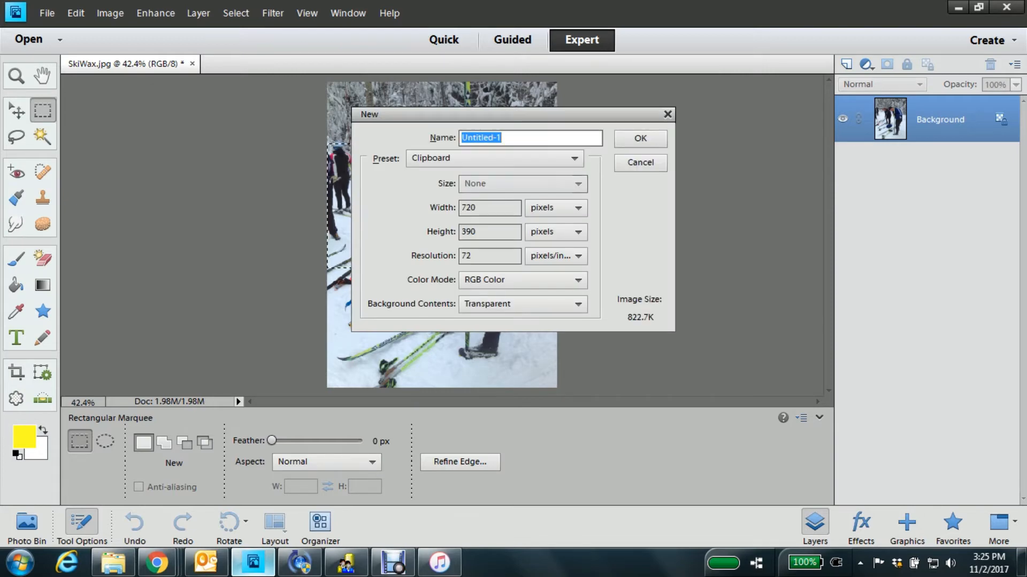
key(Return)
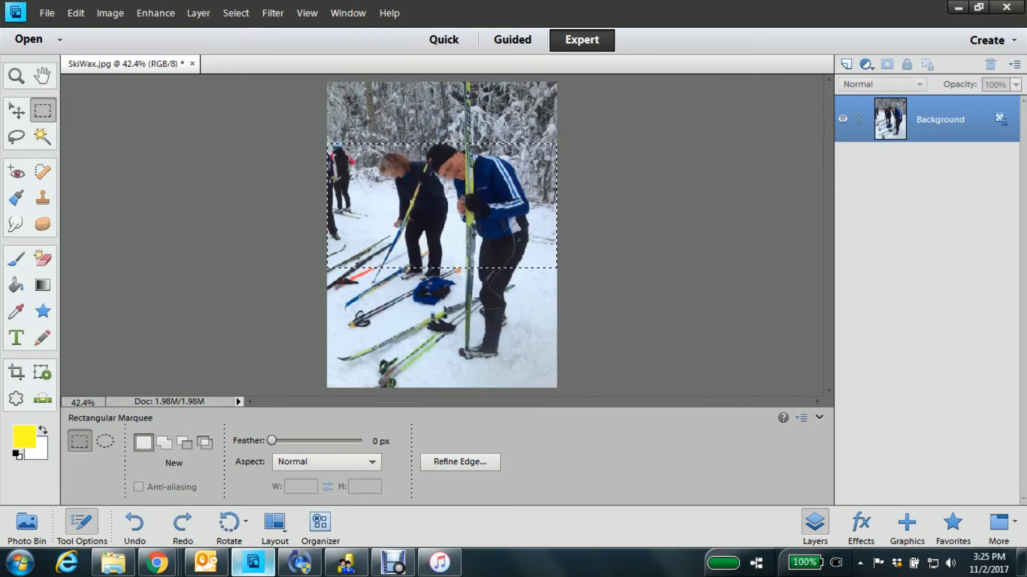
key(ctrl+v)
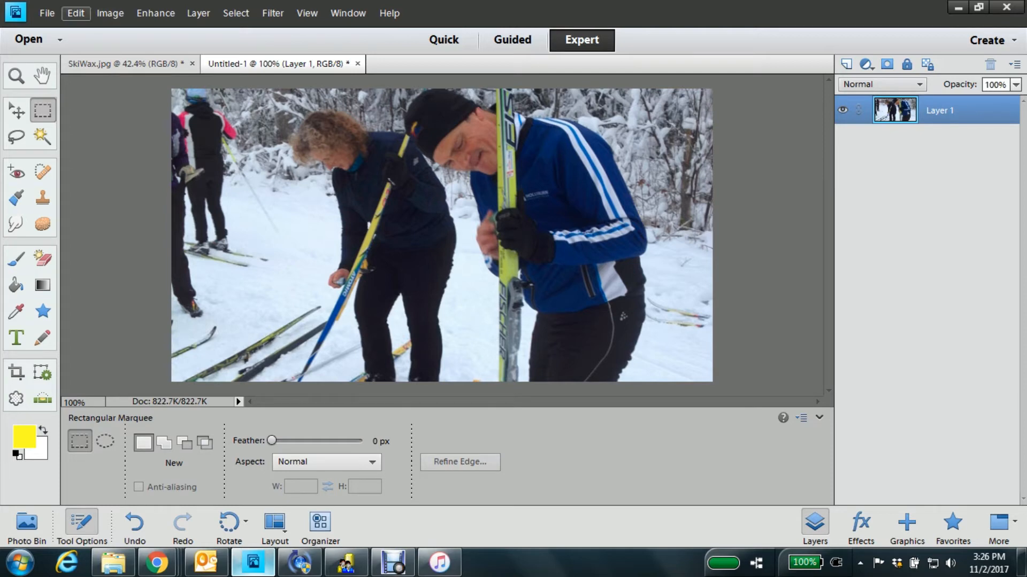
Resize the cropped ski photo to 1200 pixels wide by 628 pixels high.
click(110, 13)
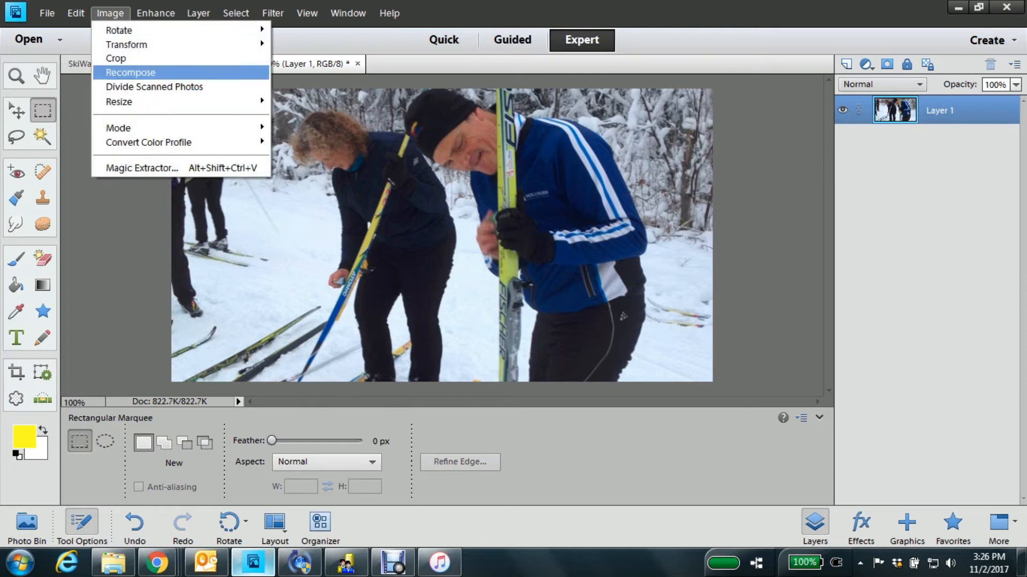
mouse_move(160, 101)
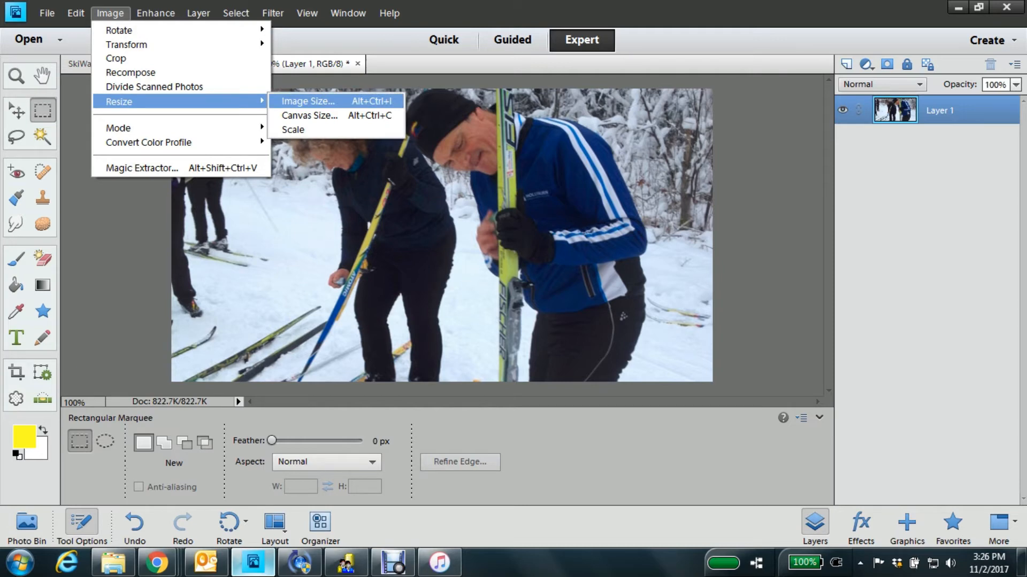
mouse_move(110, 14)
click(308, 102)
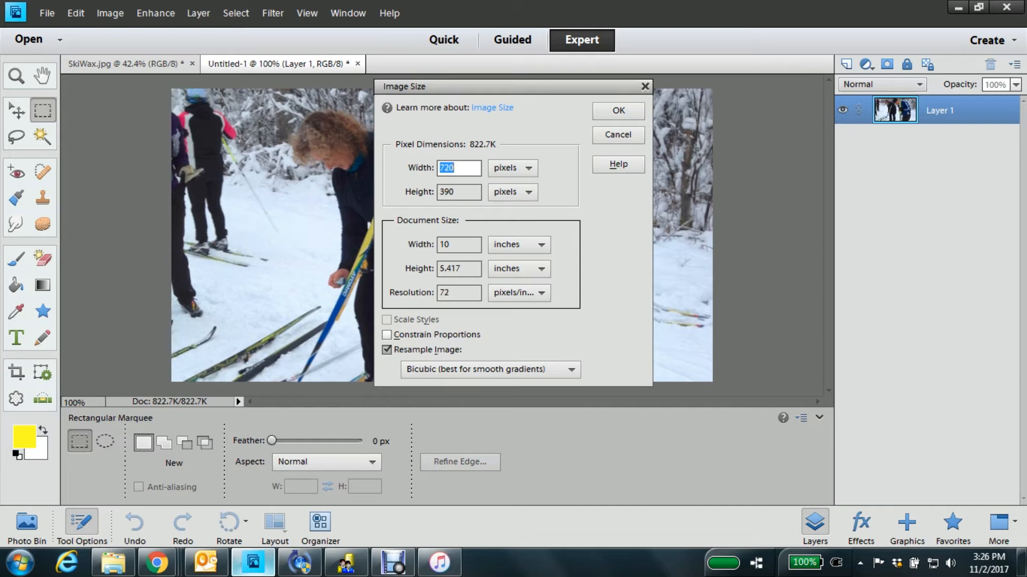
text(1200)
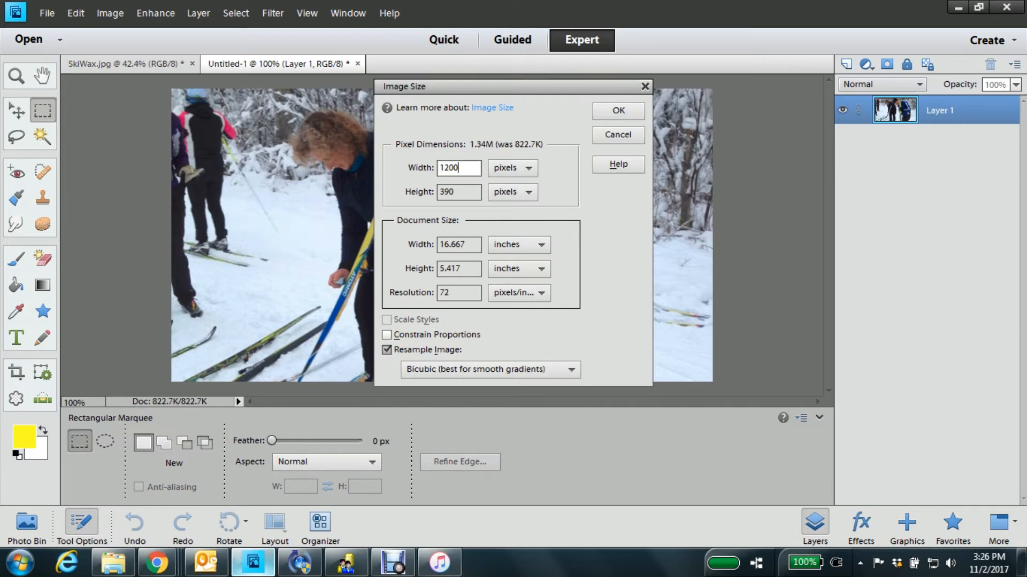
key(Tab)
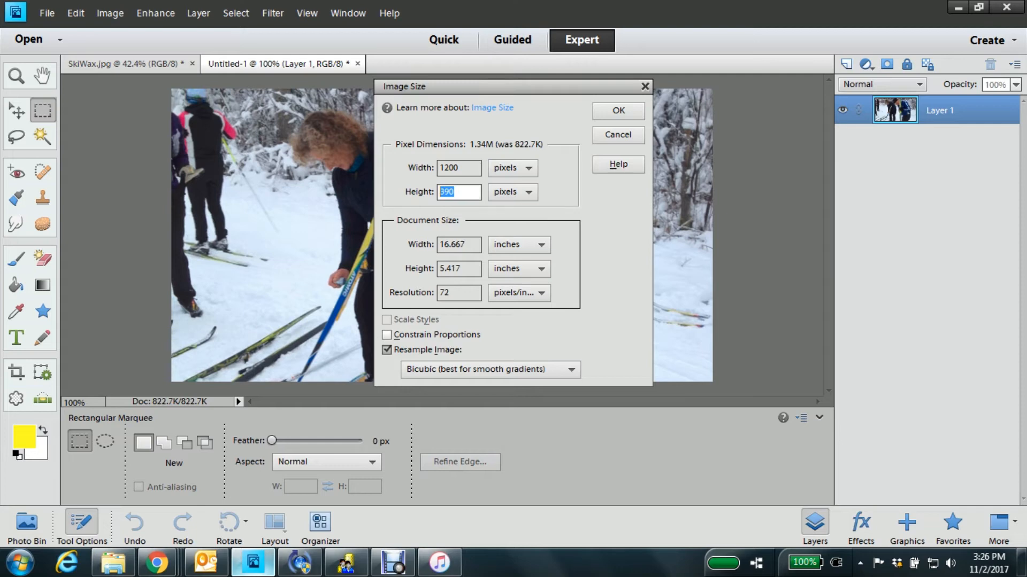
text(62)
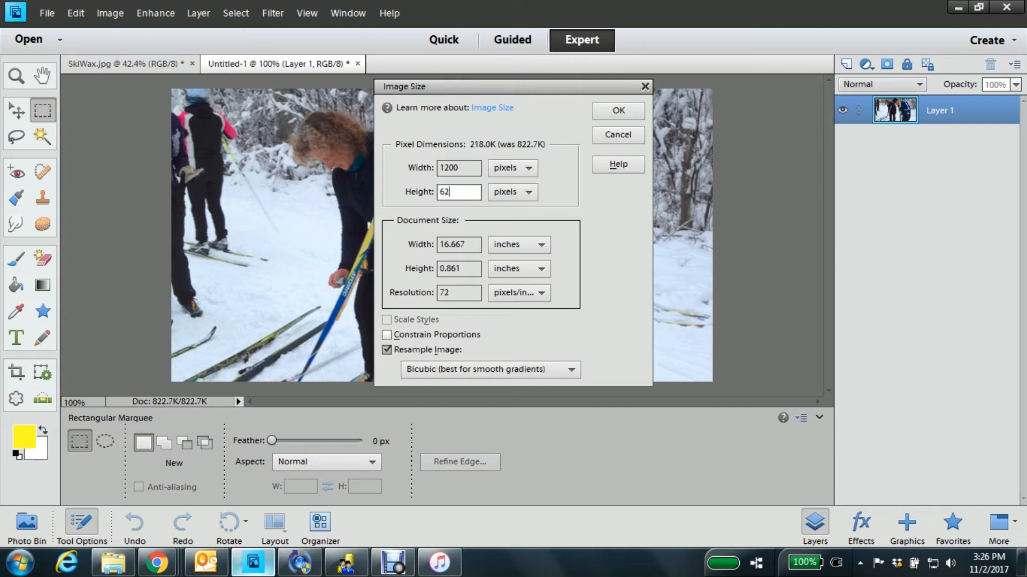
text(8)
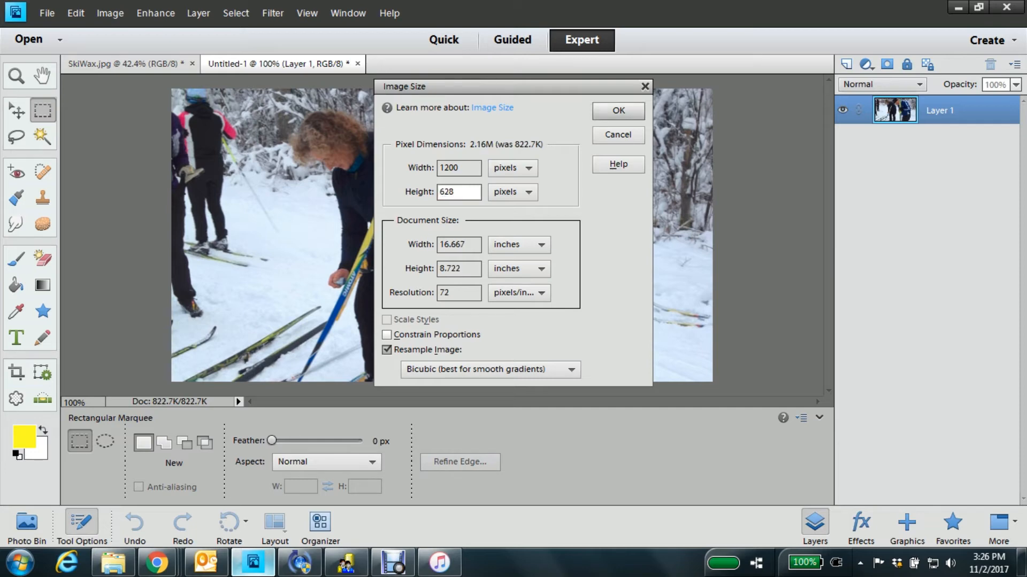
click(618, 111)
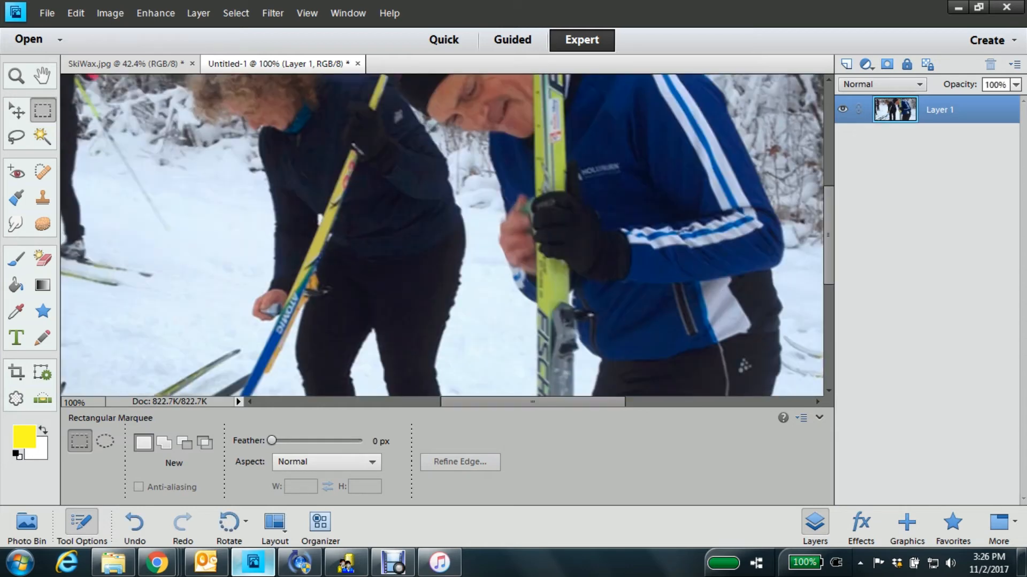
Save the resized ski photo for the web as a high-quality JPEG named SkiWaxFBPost in the Facebook folder.
key(z)
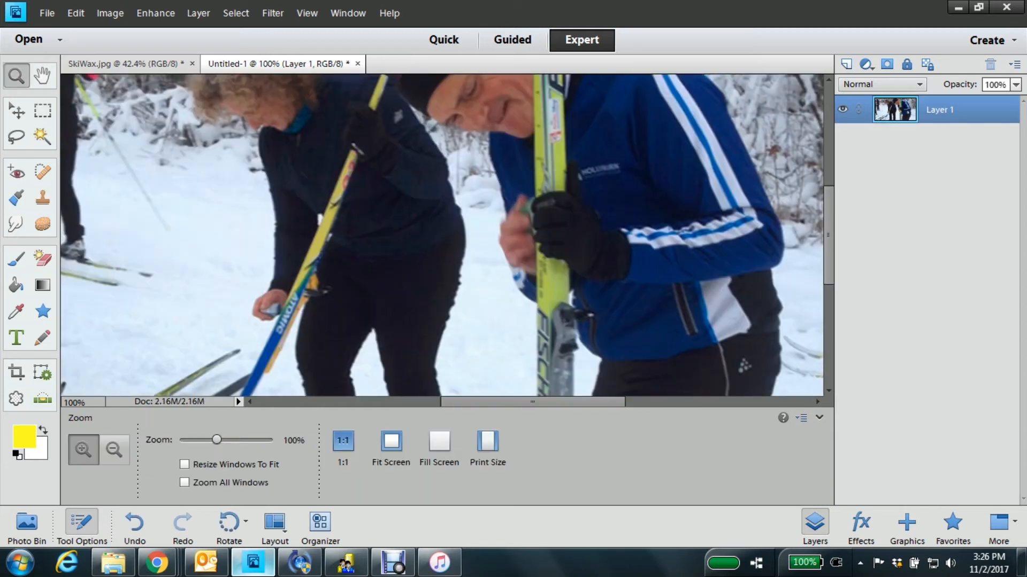
click(115, 450)
click(428, 241)
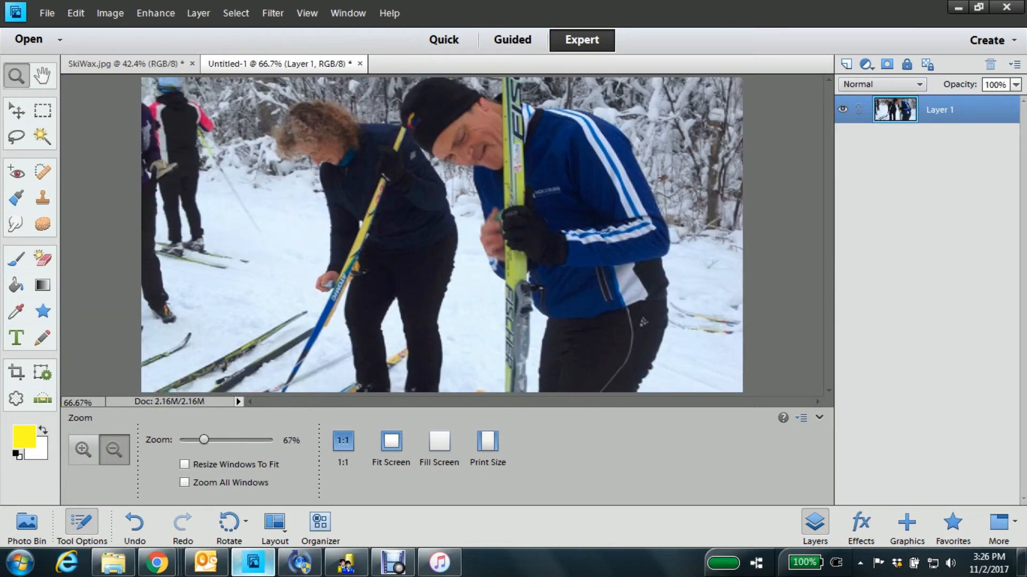
click(428, 240)
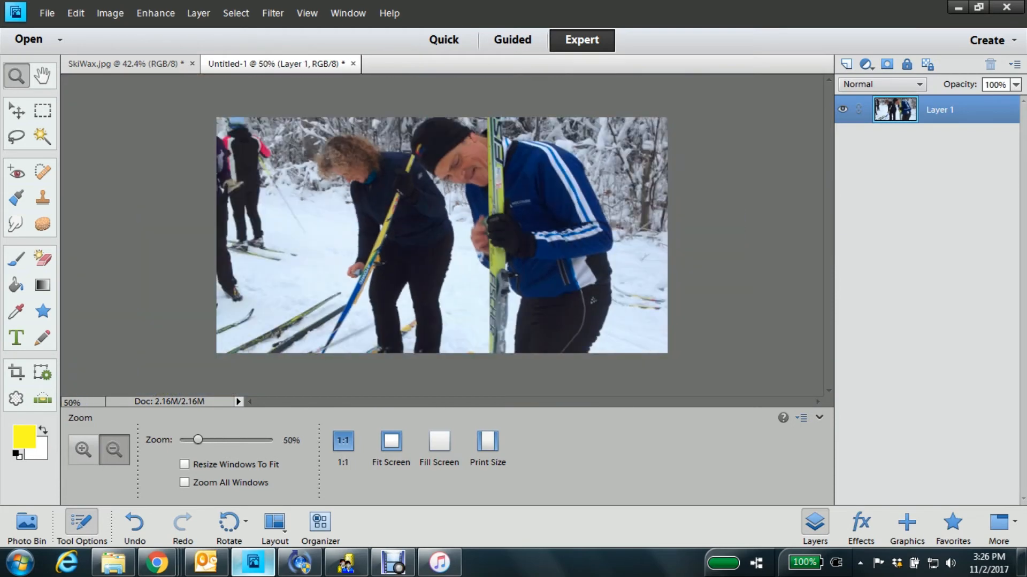
click(47, 13)
click(81, 170)
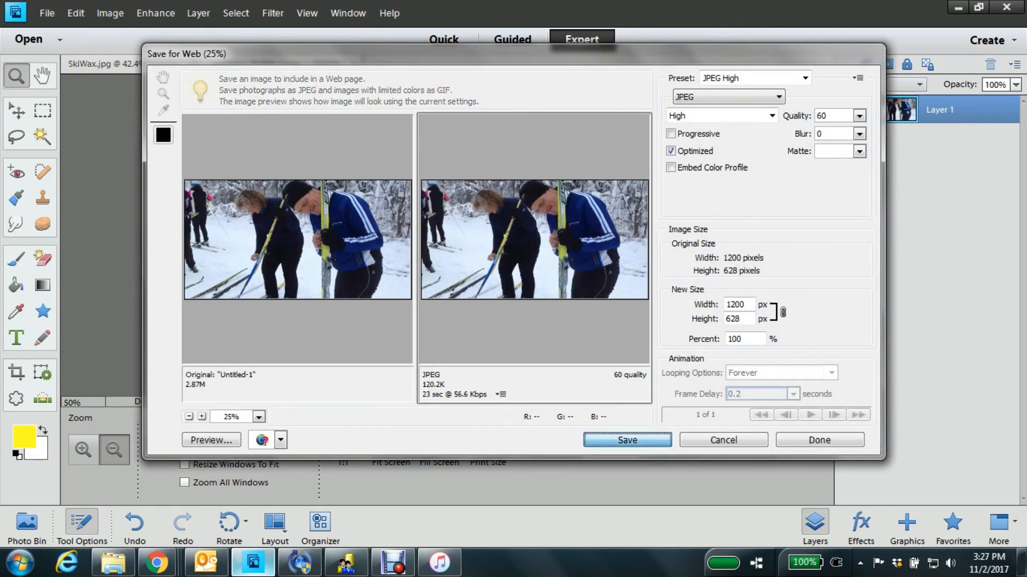
click(627, 440)
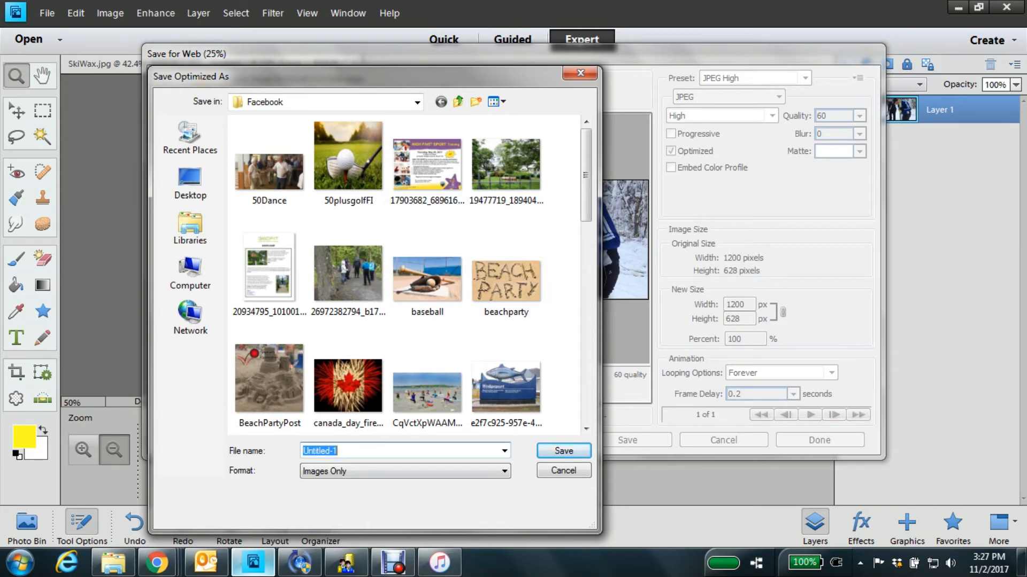
text(SkiWaxFBPost)
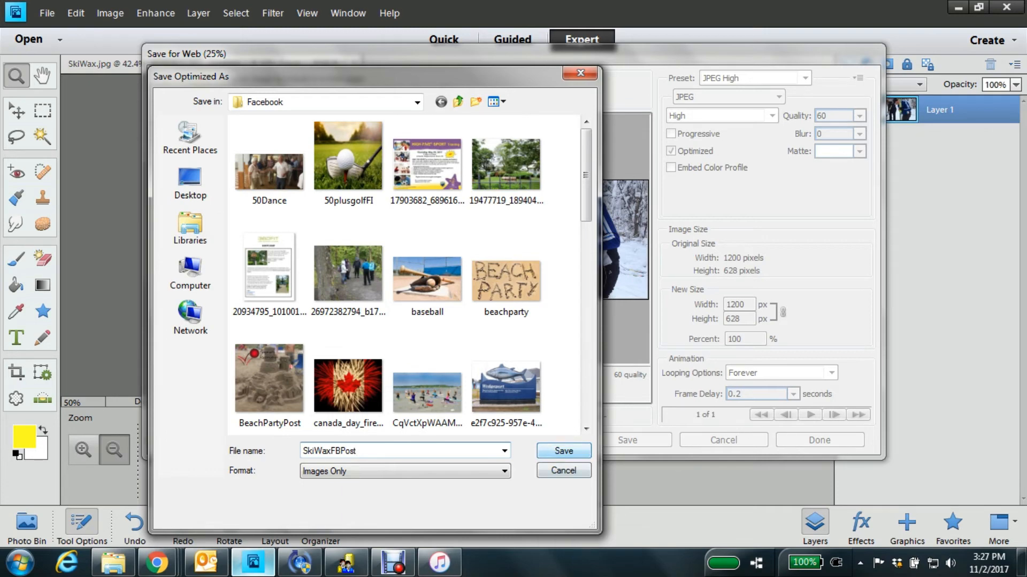
key(Return)
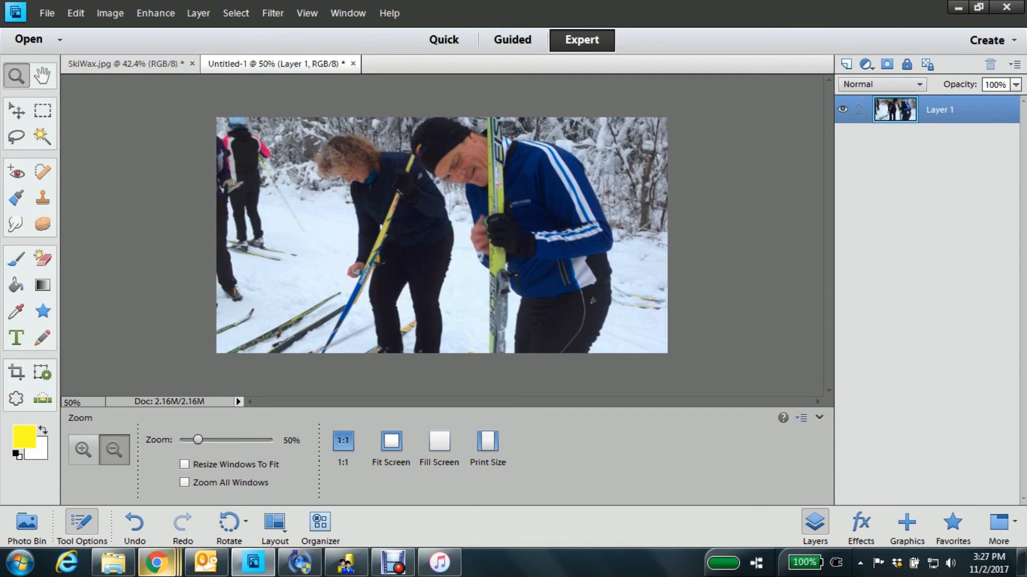
Switch to the Facebook post in Chrome and add SkiWaxFBPost from the Facebook folder in Pictures as the link preview image.
key(alt+Tab)
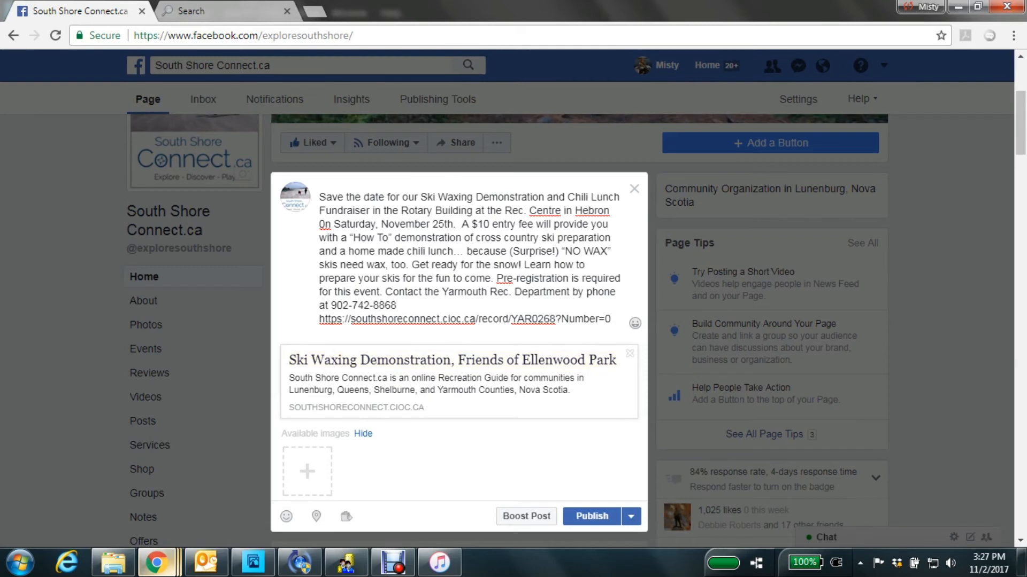
click(307, 473)
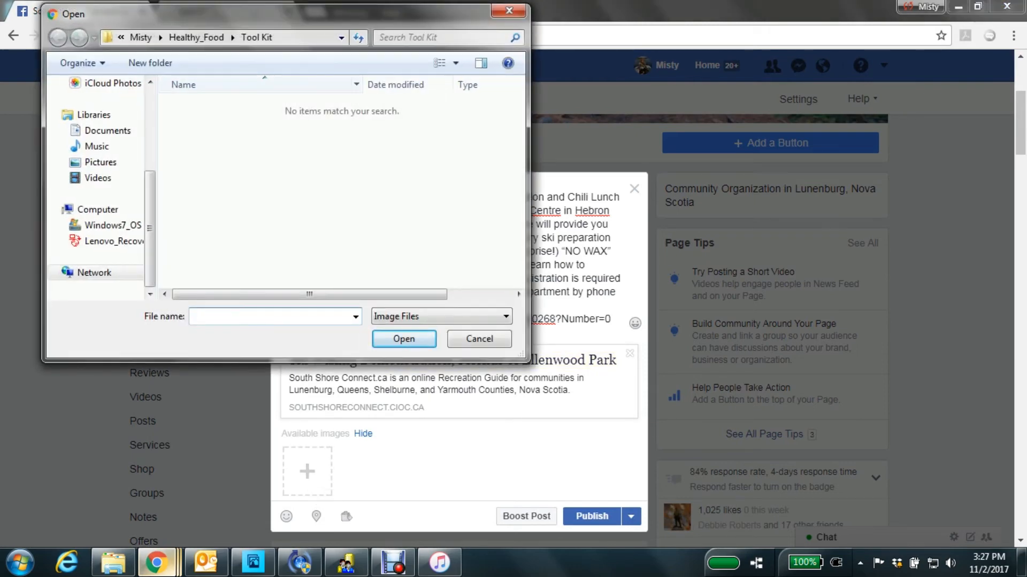
click(101, 162)
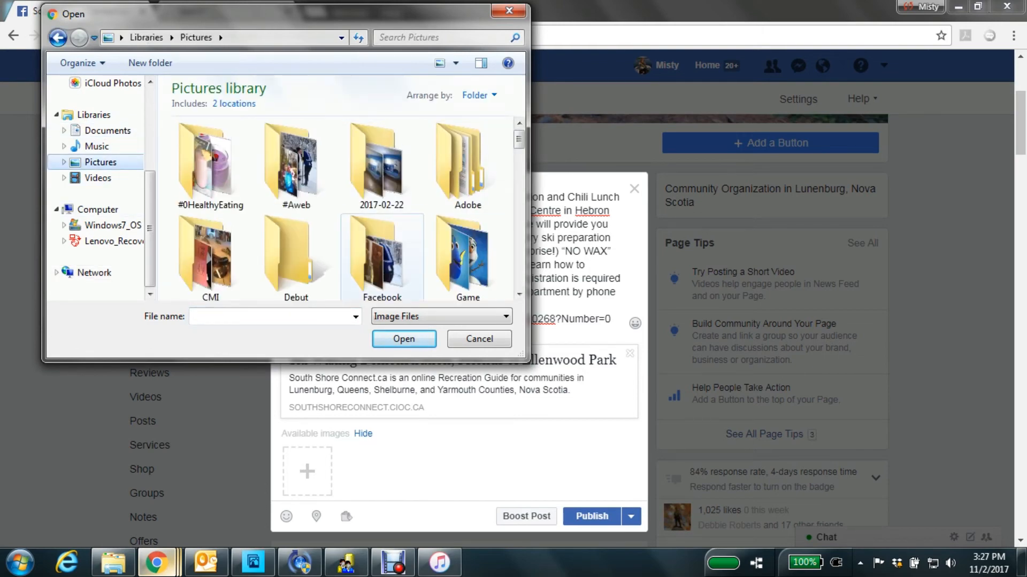
double_click(382, 256)
scroll(382, 214, down, 8)
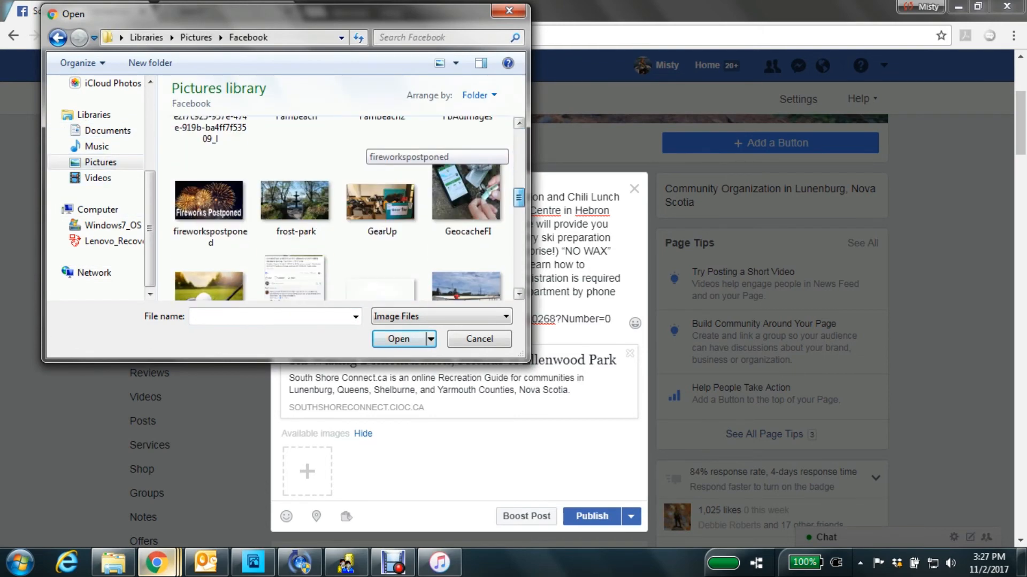
scroll(377, 144, down, 10)
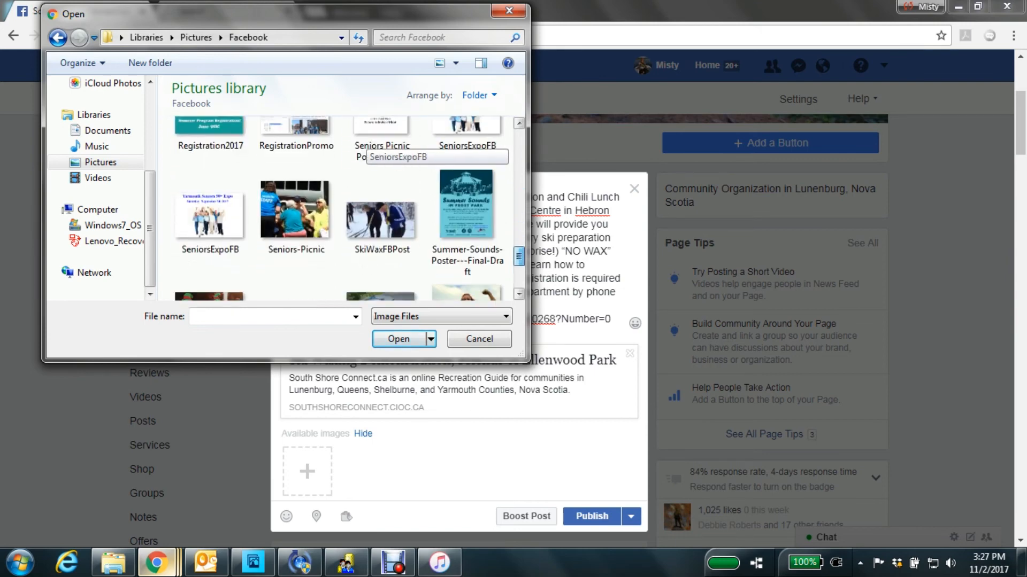
scroll(377, 144, up, 3)
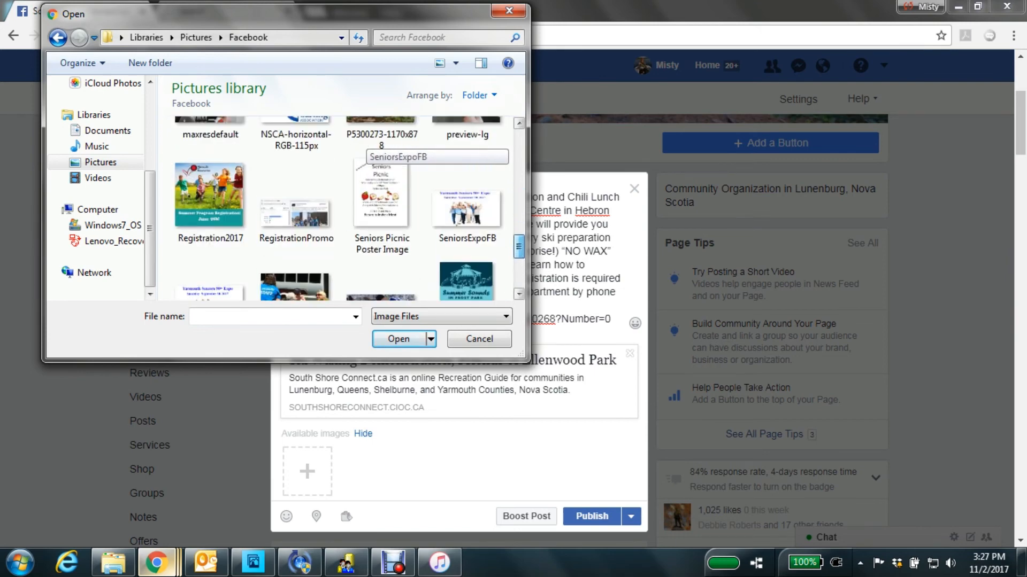
scroll(377, 144, up, 2)
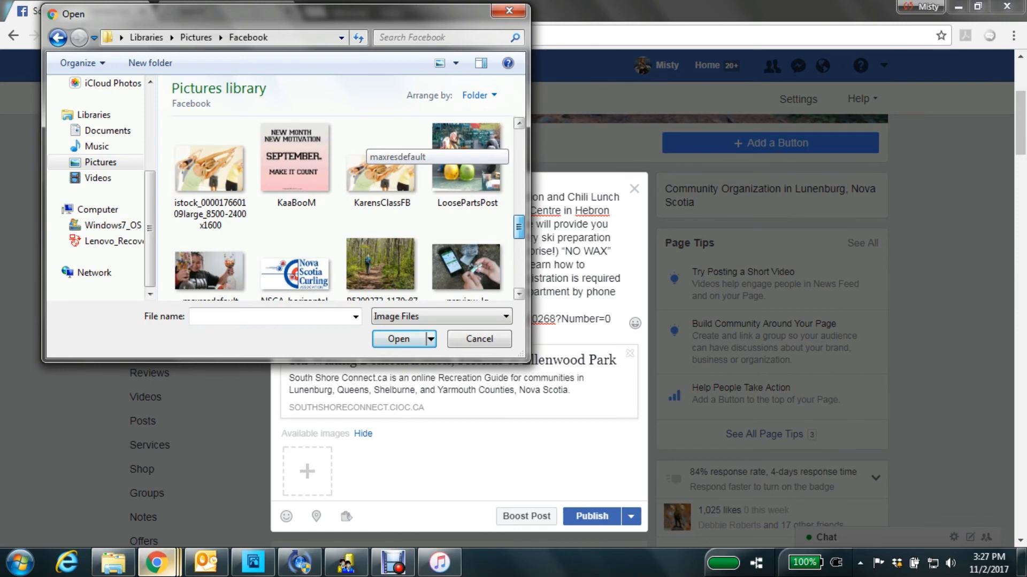
scroll(377, 144, up, 2)
scroll(377, 144, down, 3)
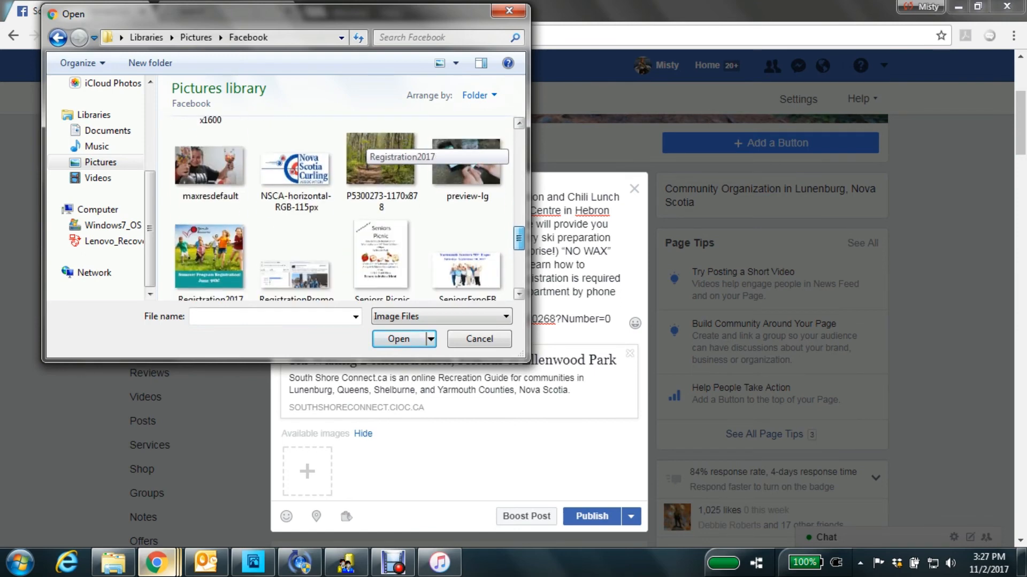
drag(519, 238, 519, 254)
click(381, 254)
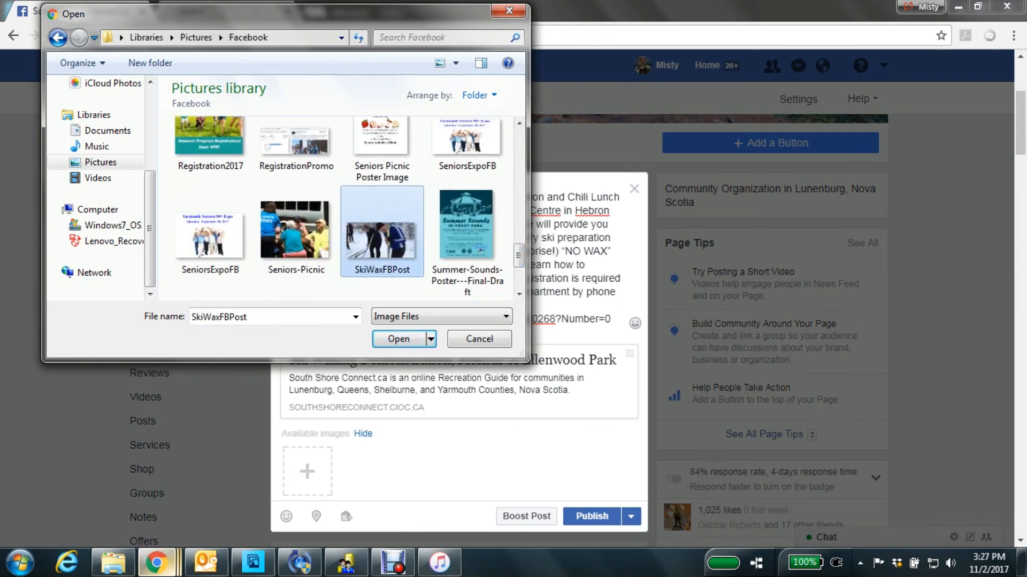
click(398, 338)
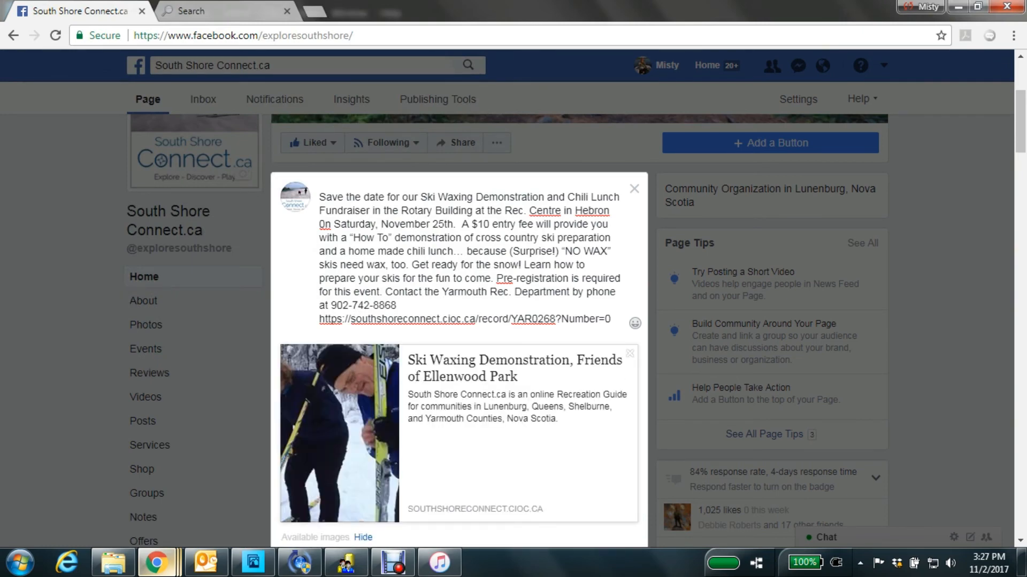
Schedule the post for publication on 11/2/2017 at 7:39 PM.
scroll(459, 332, down, 1)
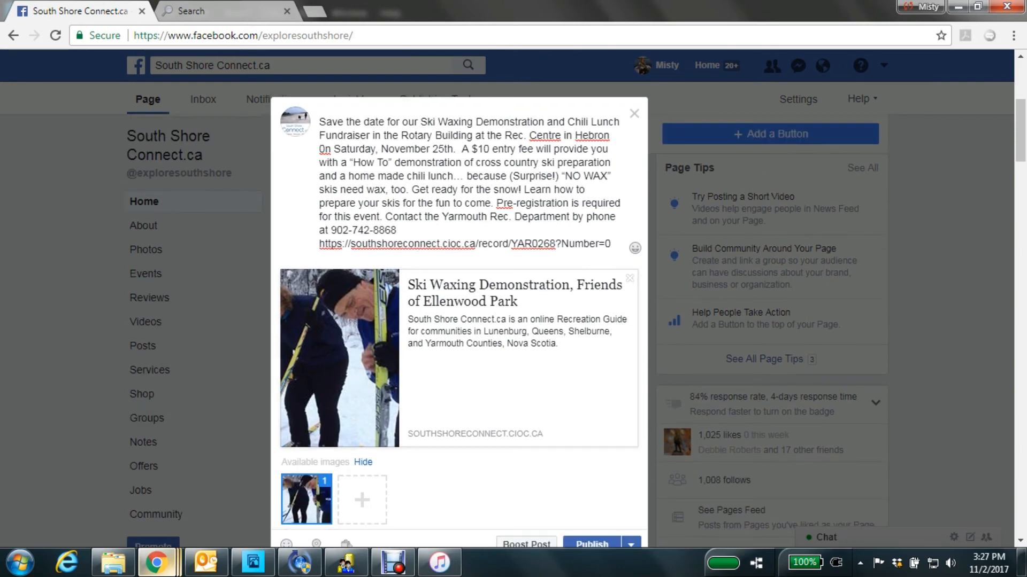
scroll(527, 469, down, 1)
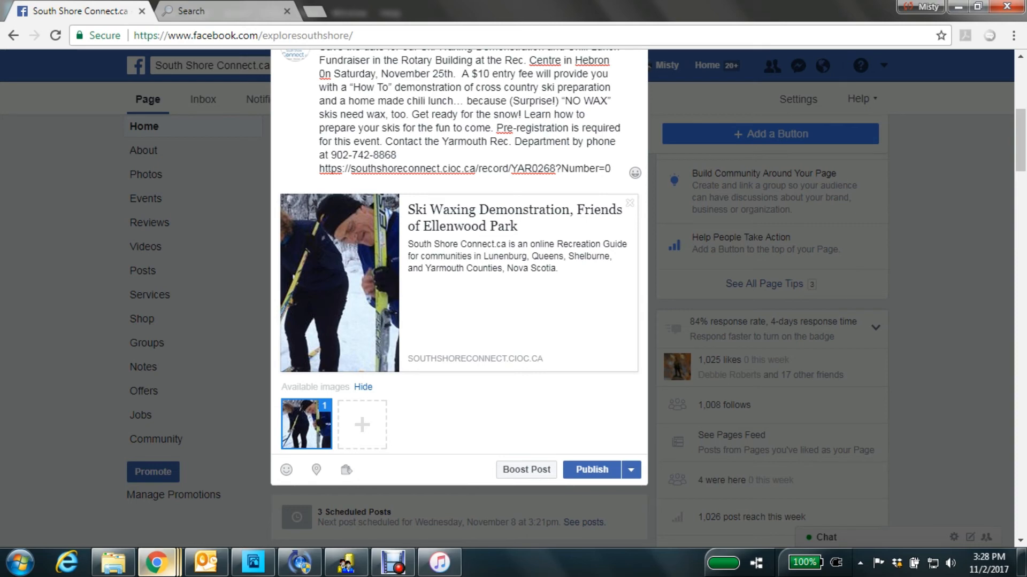
click(631, 470)
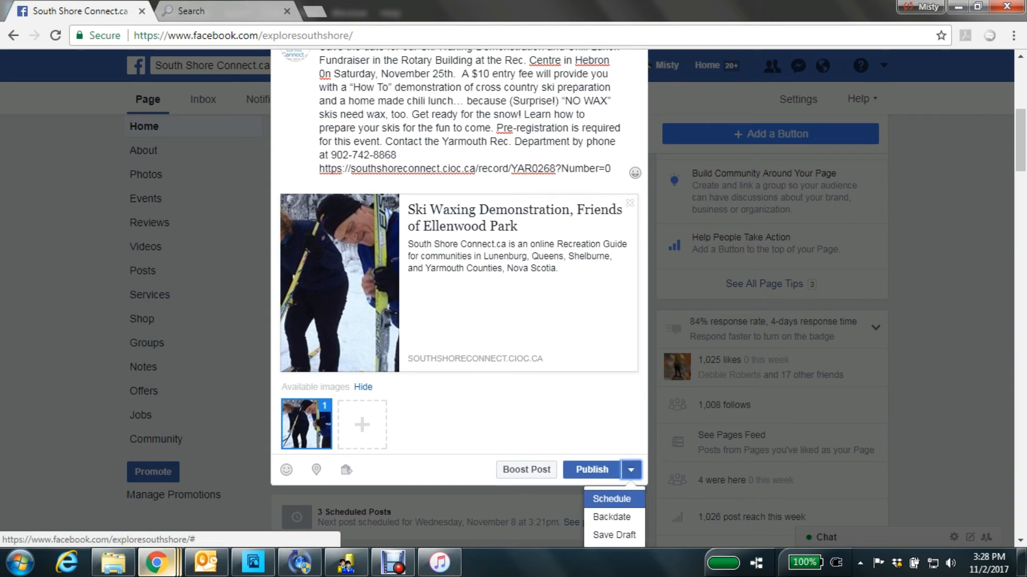
click(611, 499)
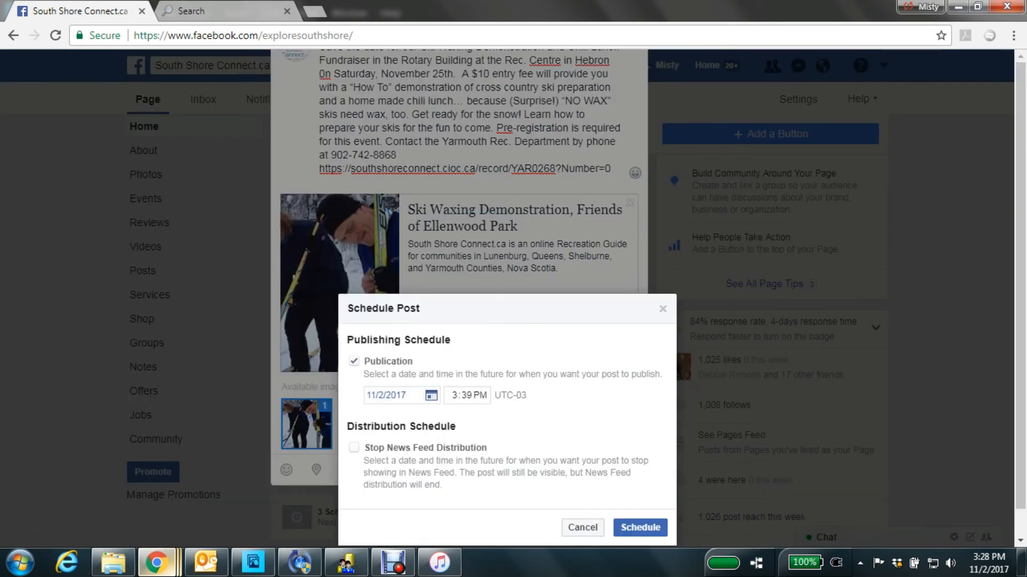
click(453, 396)
click(640, 498)
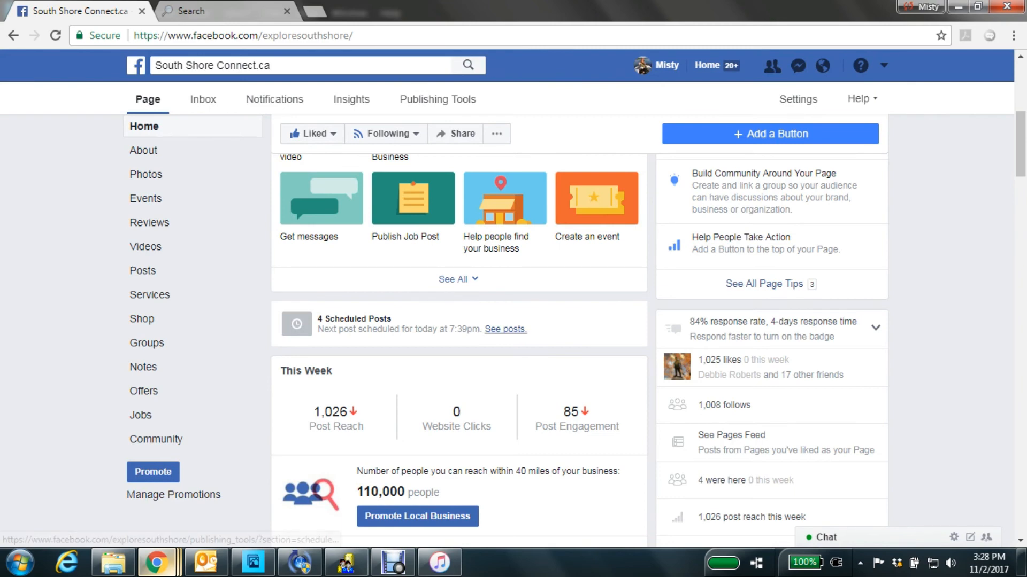
Open the Ski Waxing Demonstration post from the page's scheduled posts and review its text, photo and link preview on its own page.
click(505, 328)
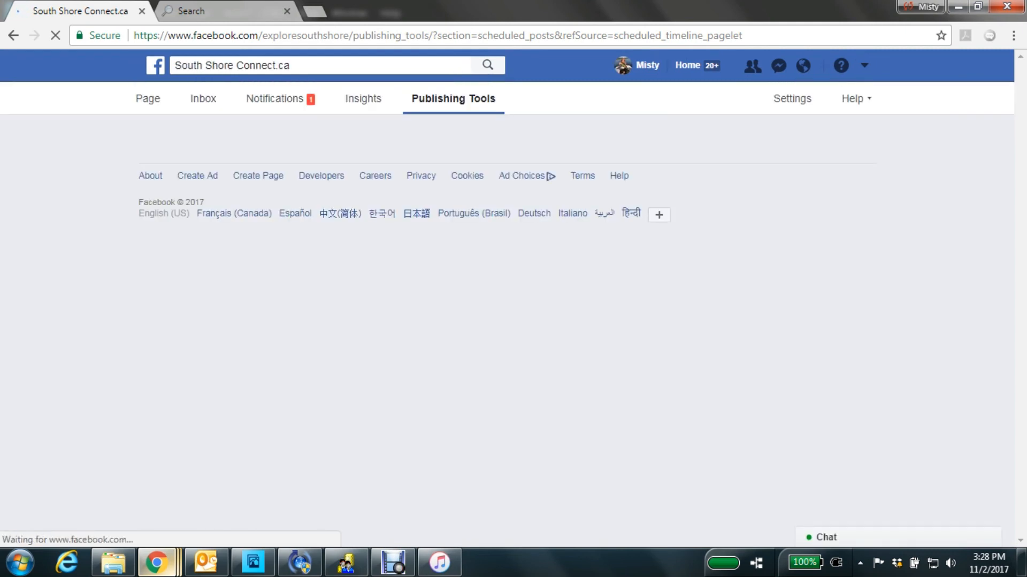
scroll(481, 288, down, 1)
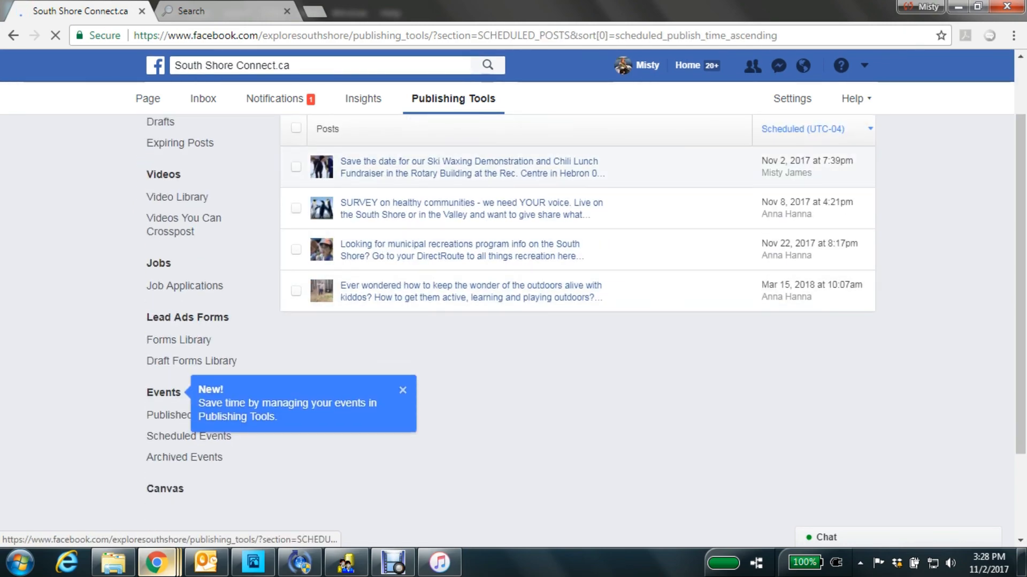
click(469, 167)
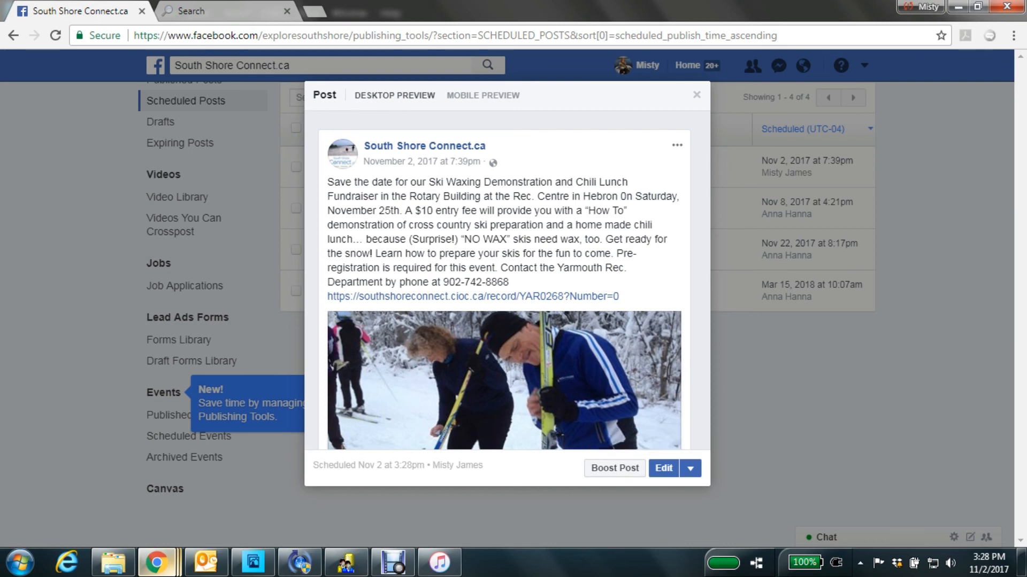
click(663, 468)
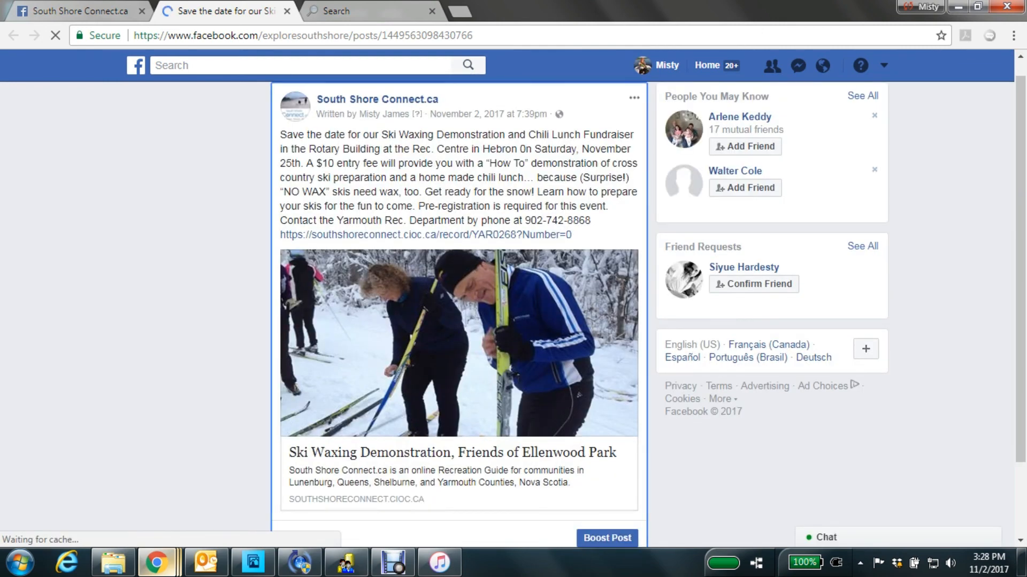
scroll(459, 342, down, 2)
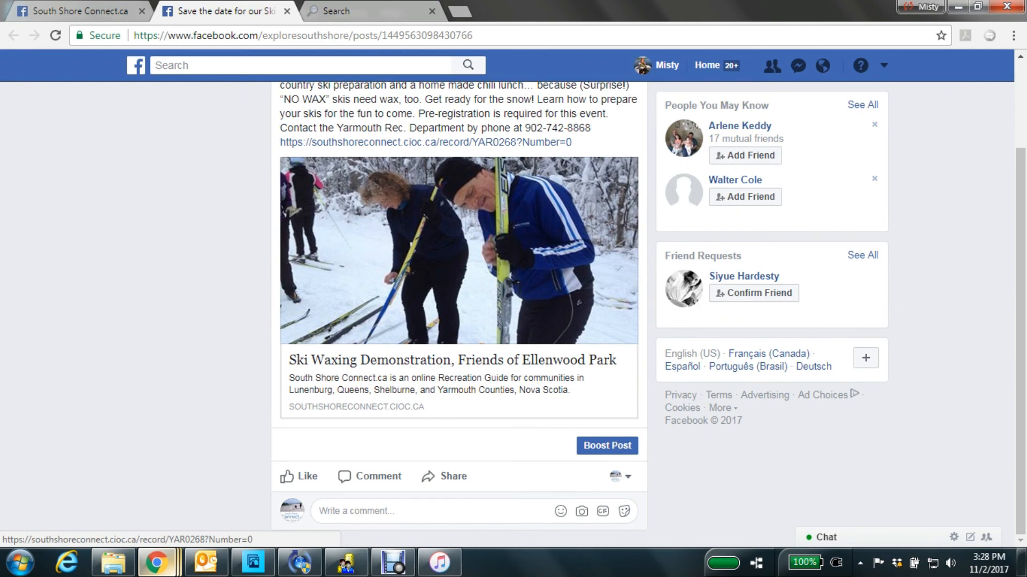
scroll(459, 315, up, 2)
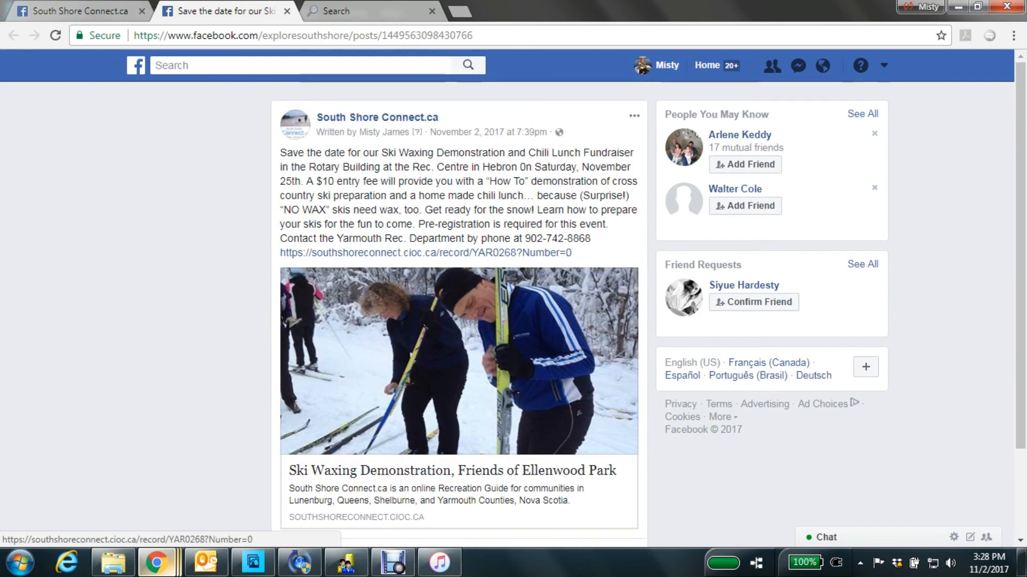
Test the post's link preview by viewing the Ski Waxing Demonstration record it opens, and return to the post.
click(459, 348)
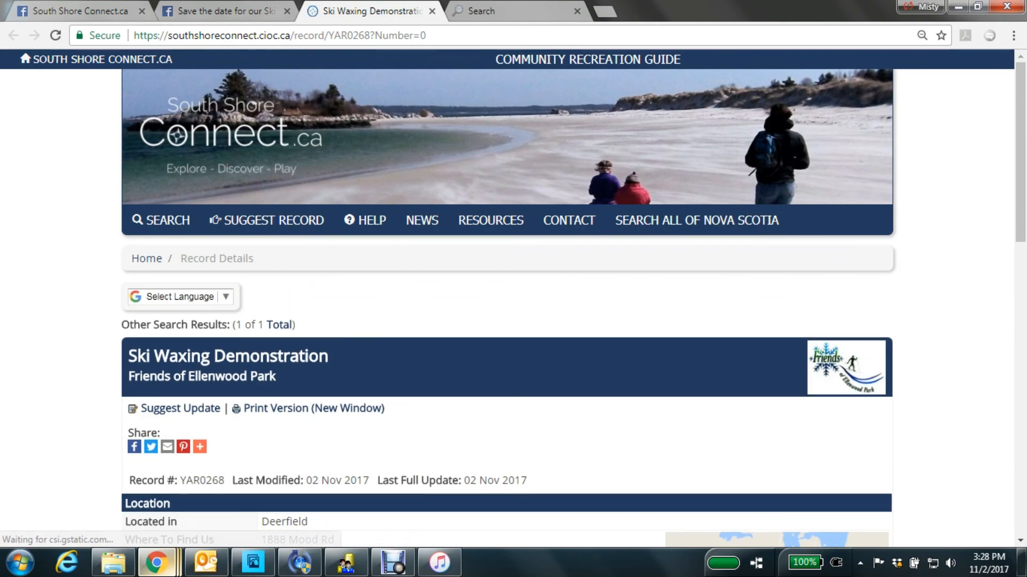
scroll(513, 300, down, 1)
scroll(513, 300, down, 4)
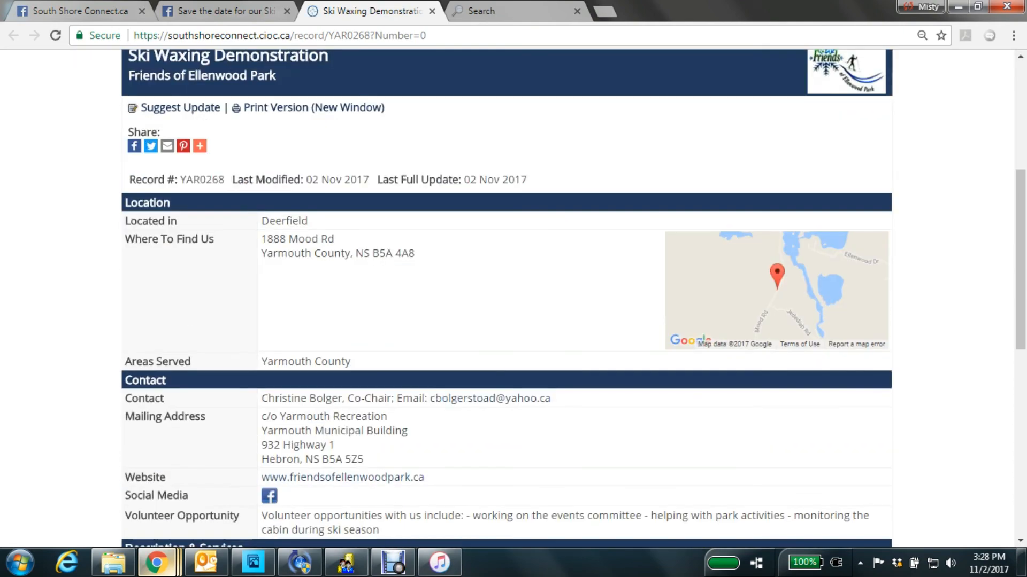
scroll(513, 300, up, 5)
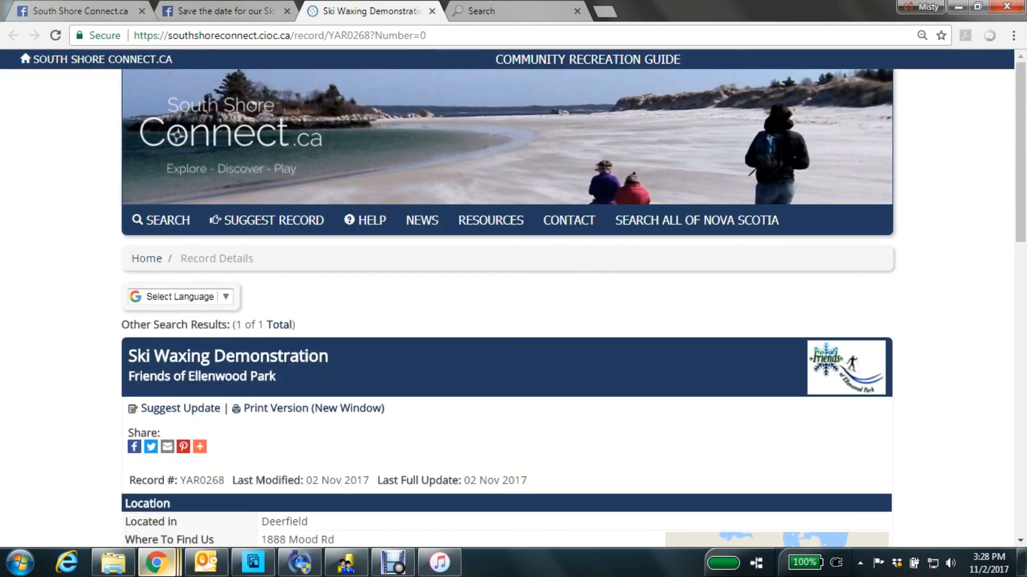
click(215, 11)
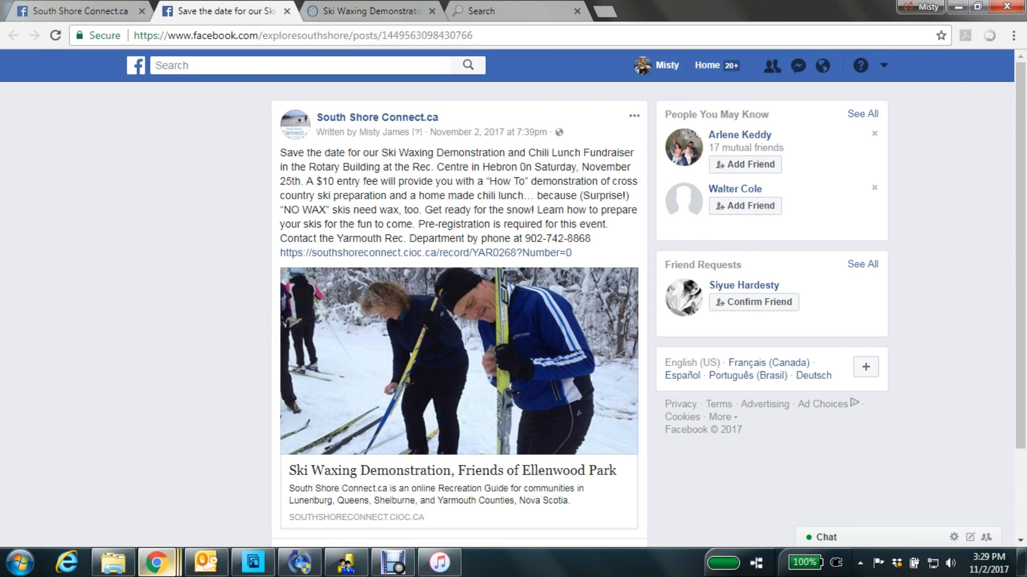